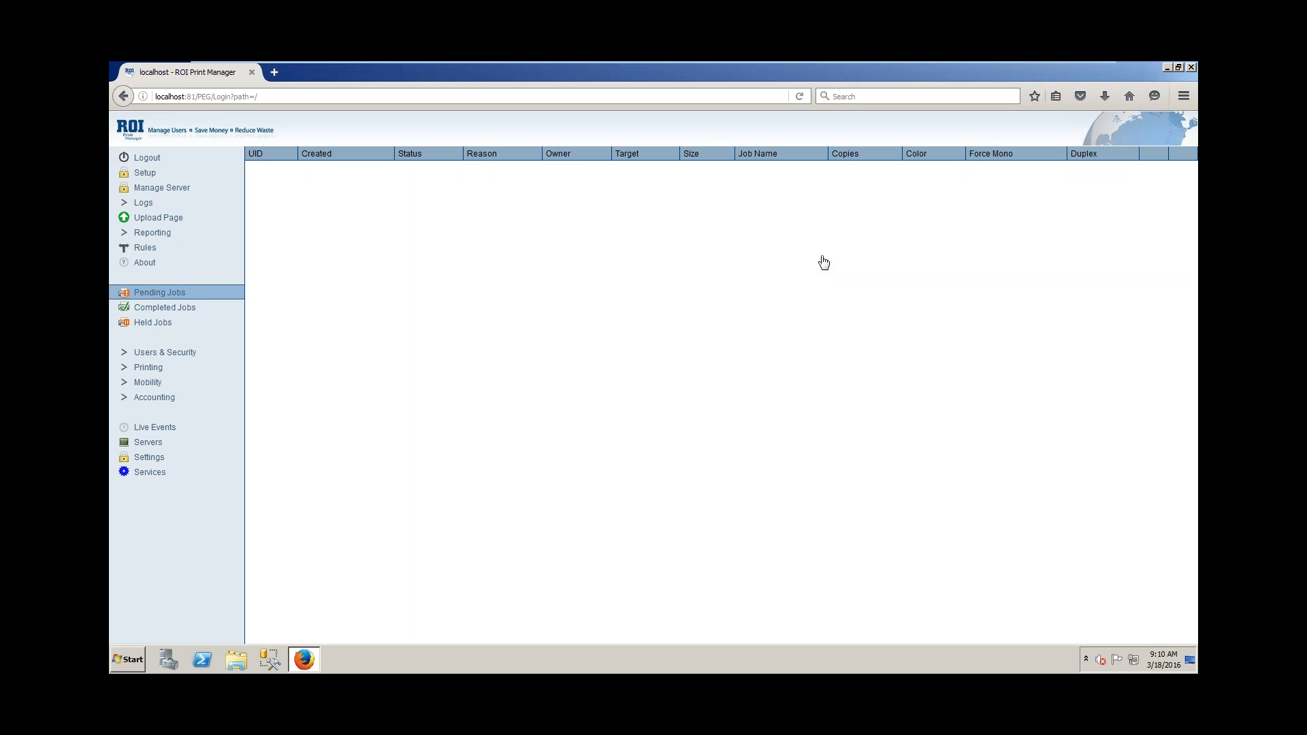
Set the hostname or IP address of This Server to 192.168.1.103, save it, and show the server's service statuses.
click(148, 443)
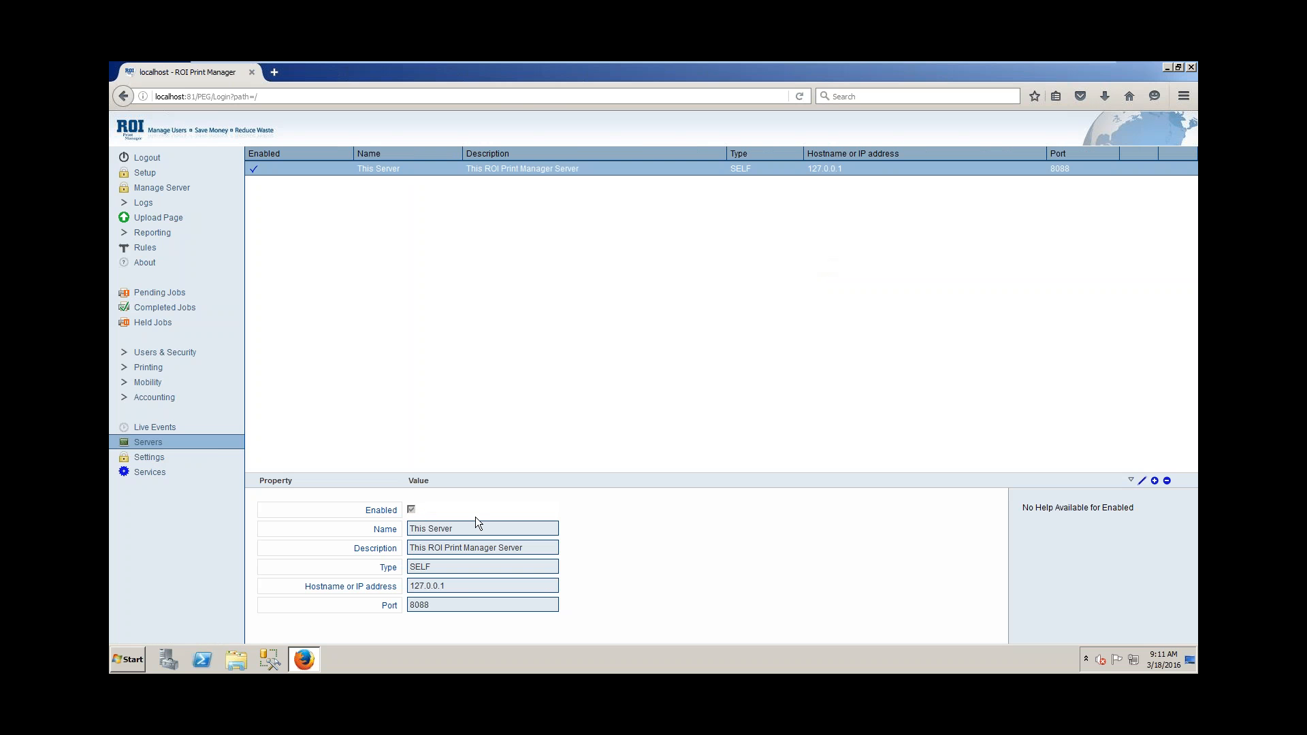
click(456, 586)
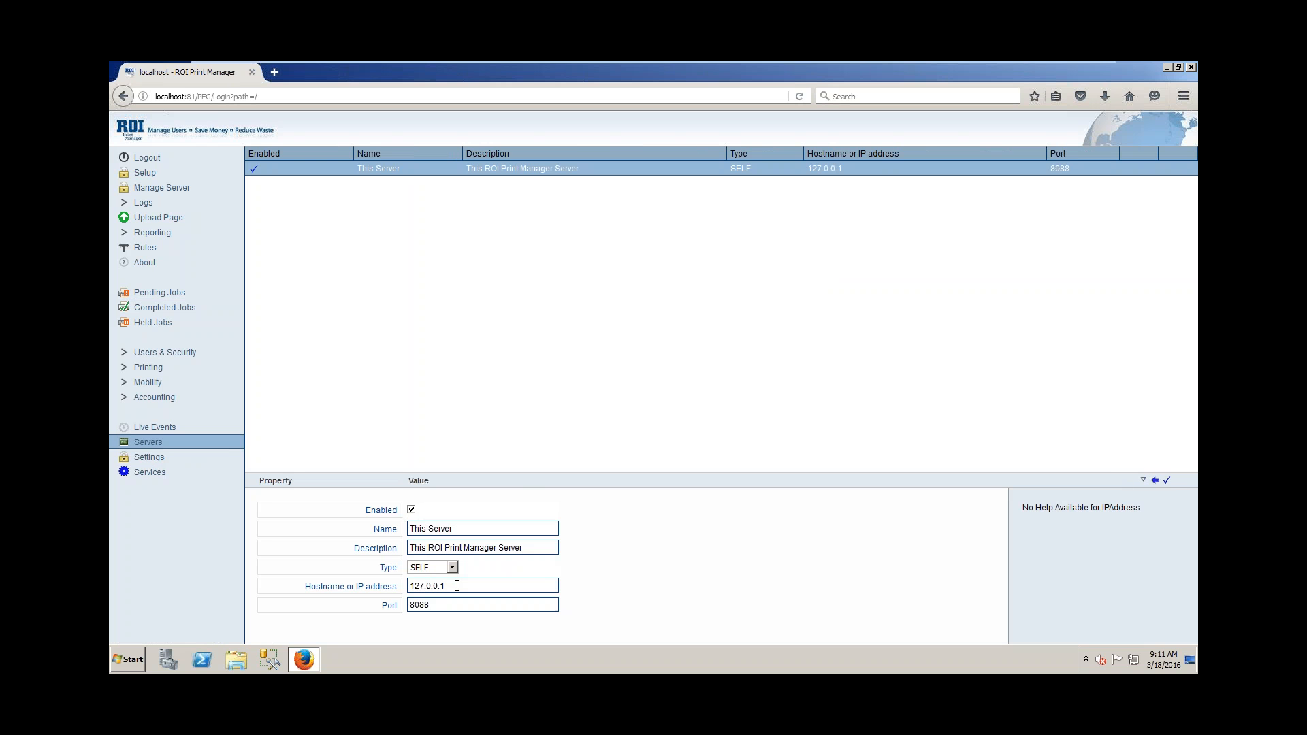
click(457, 586)
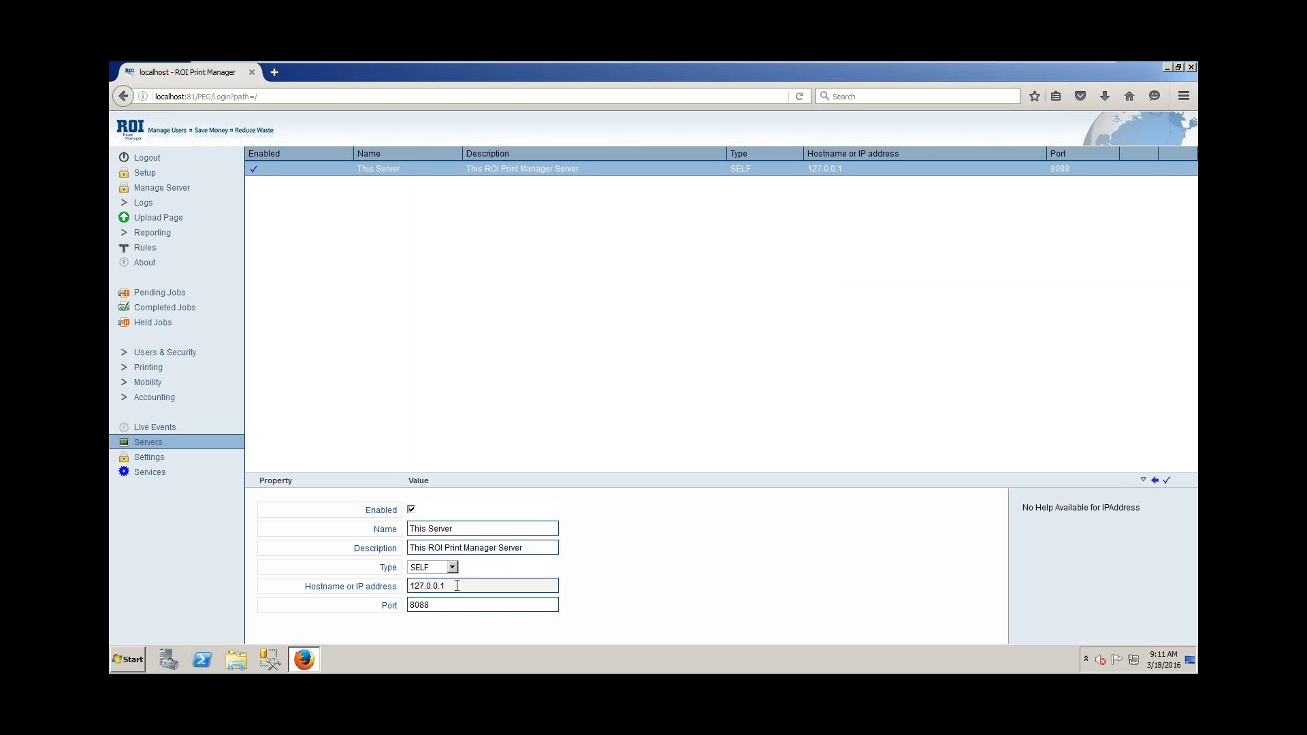
key(BackSpace)
key(BackSpace)
key(BackSpace)
key(BackSpace)
key(BackSpace)
key(BackSpace)
key(BackSpace)
key(BackSpace)
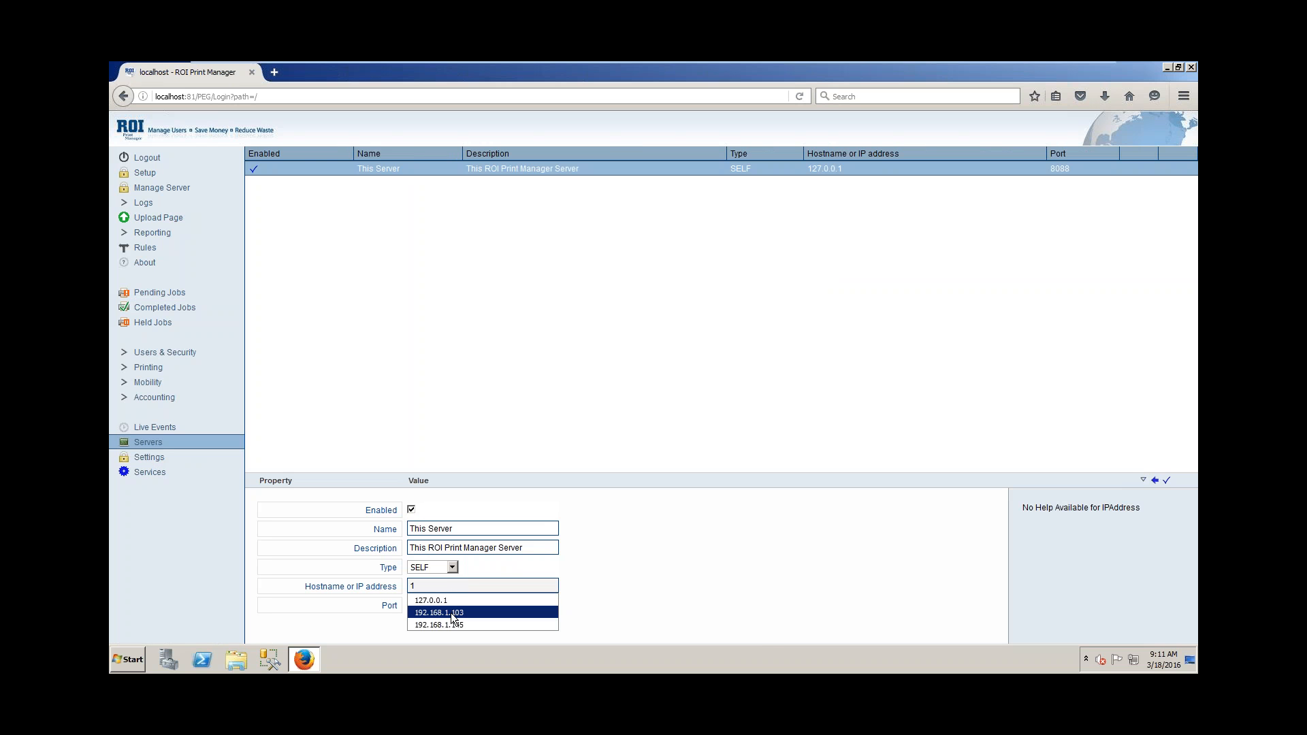
click(451, 613)
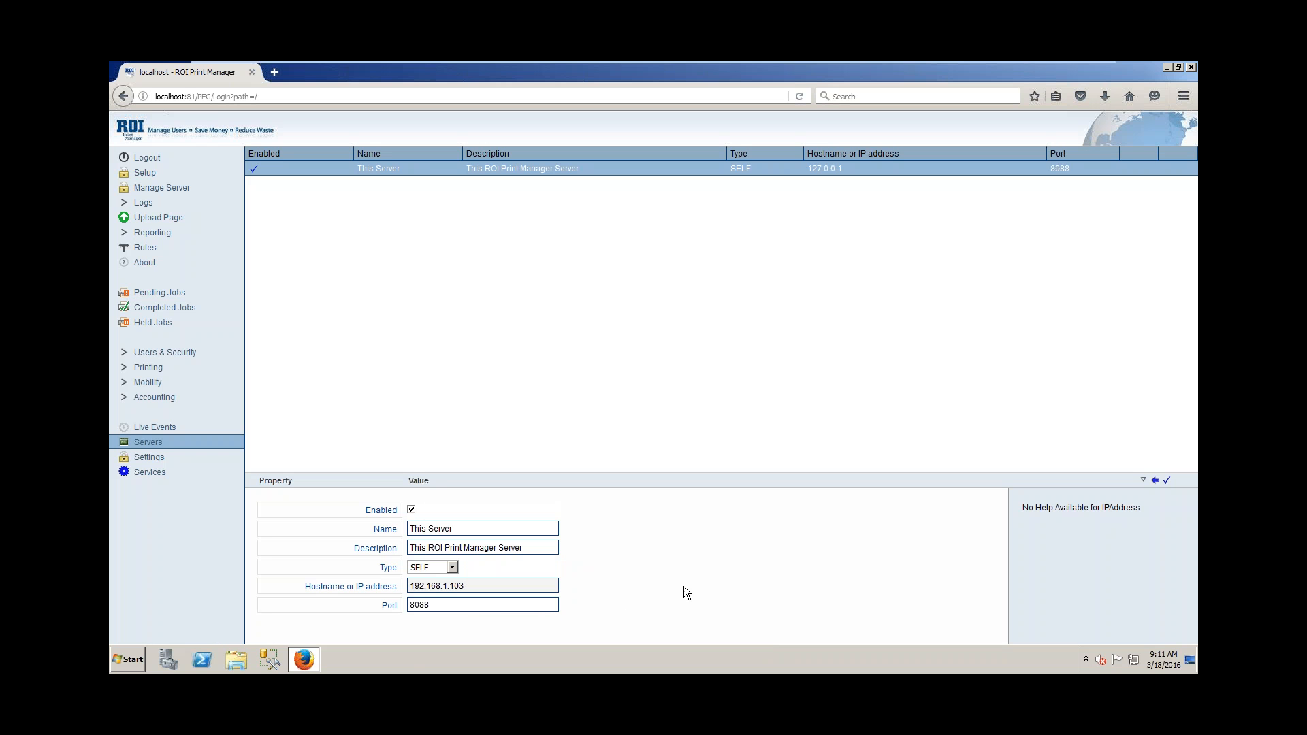
click(1167, 481)
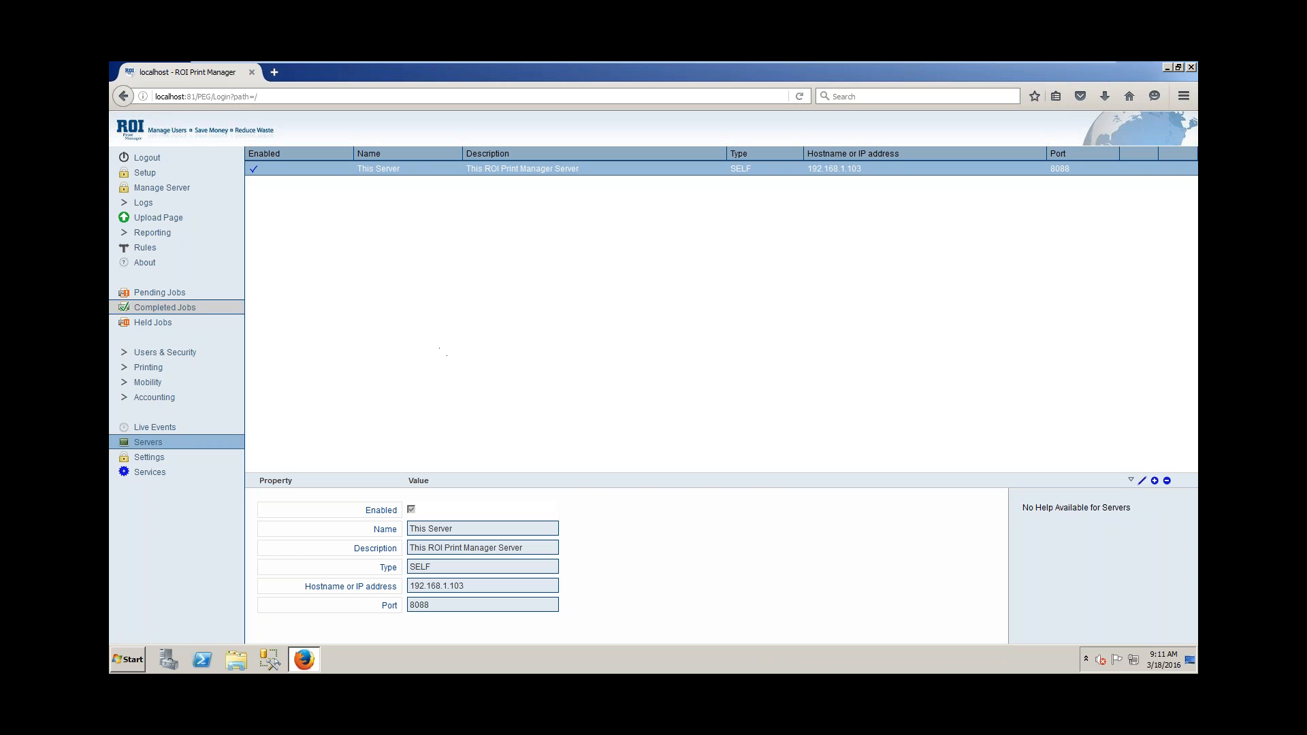
click(163, 195)
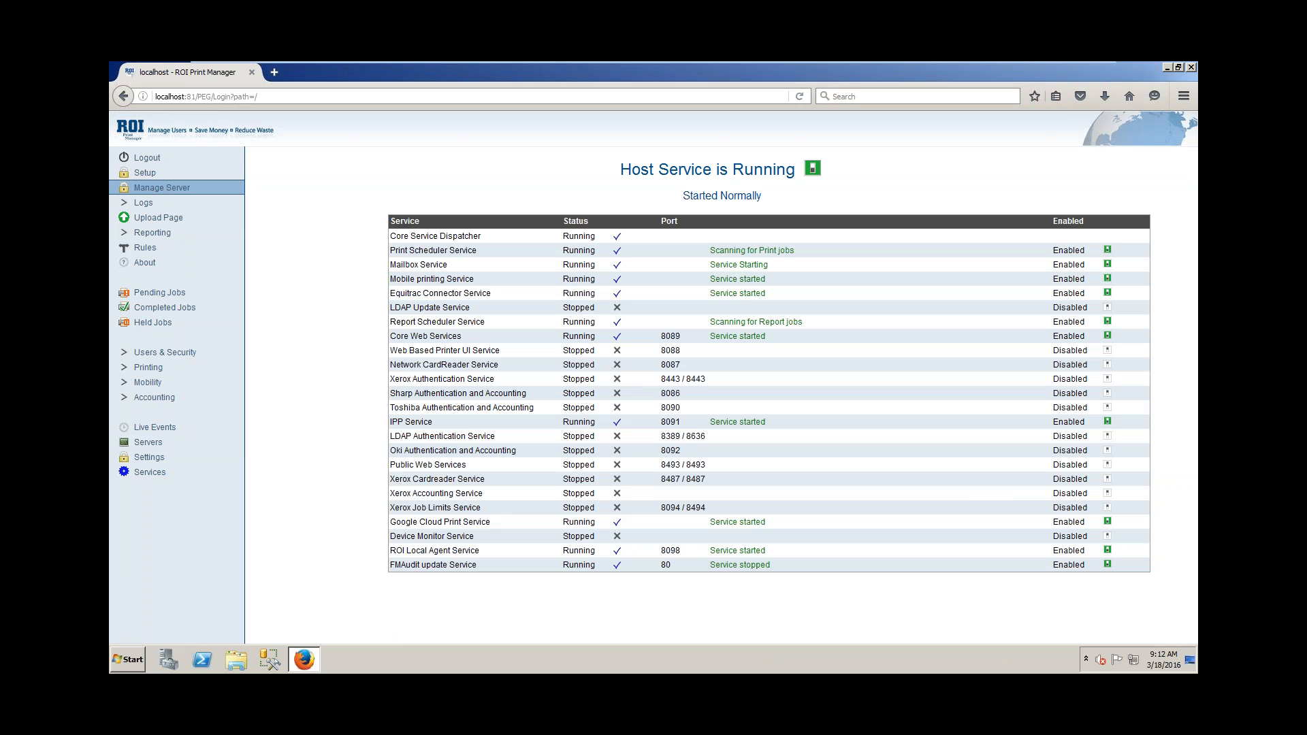
Switch to Windows Explorer and launch ROIPackager.exe from C:\Program Files (x86)\PCS\ROI Print Manager.
click(237, 658)
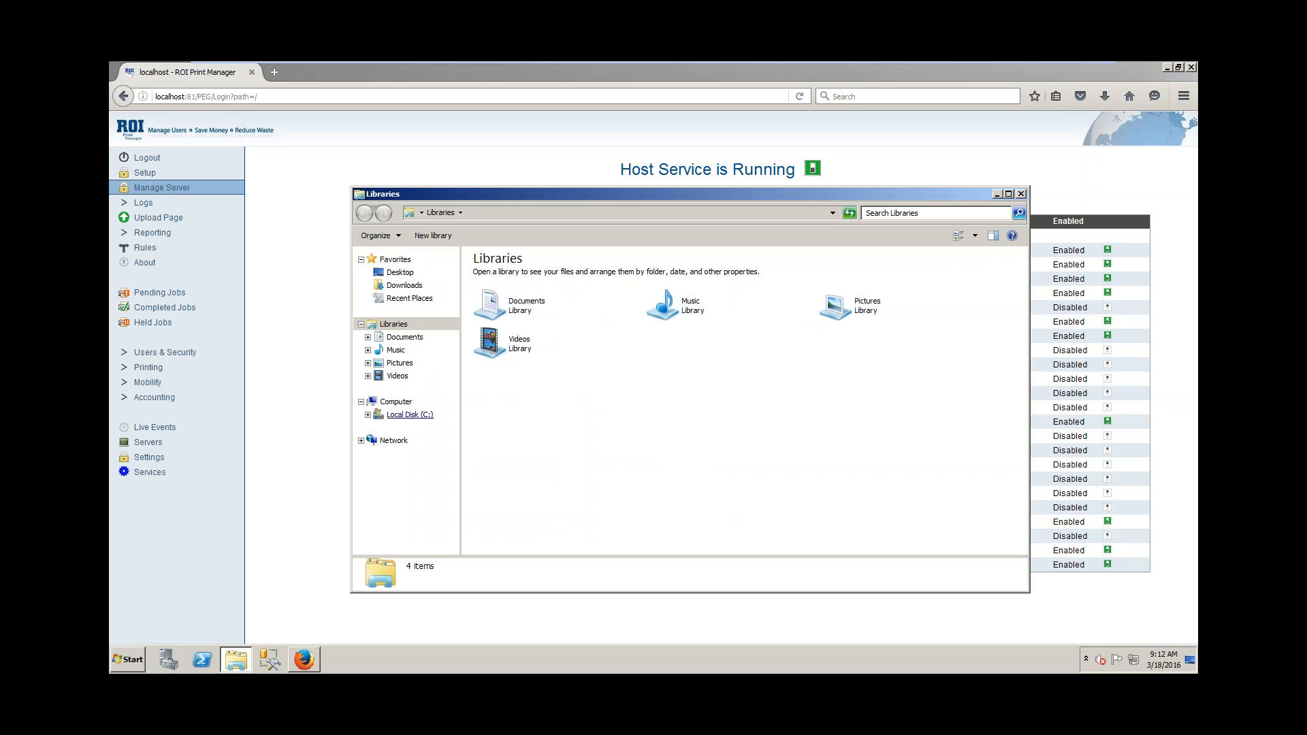
click(411, 416)
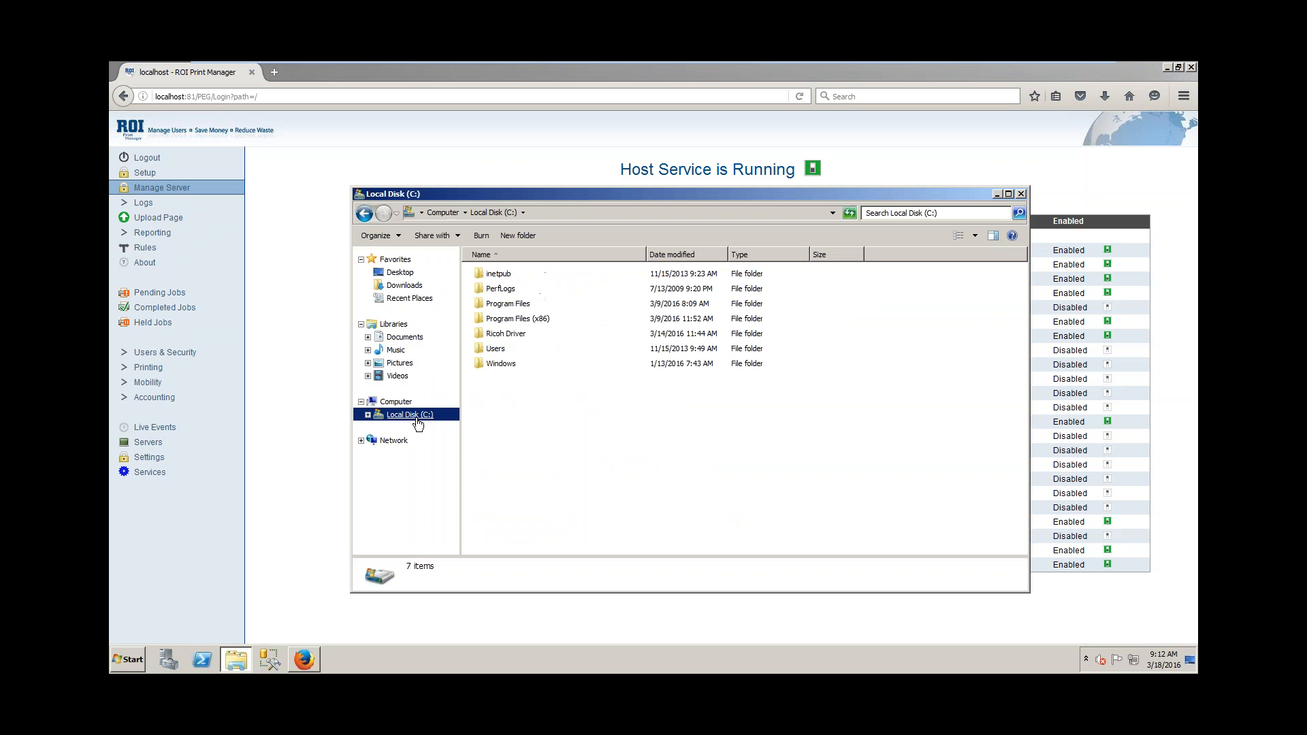
double_click(519, 322)
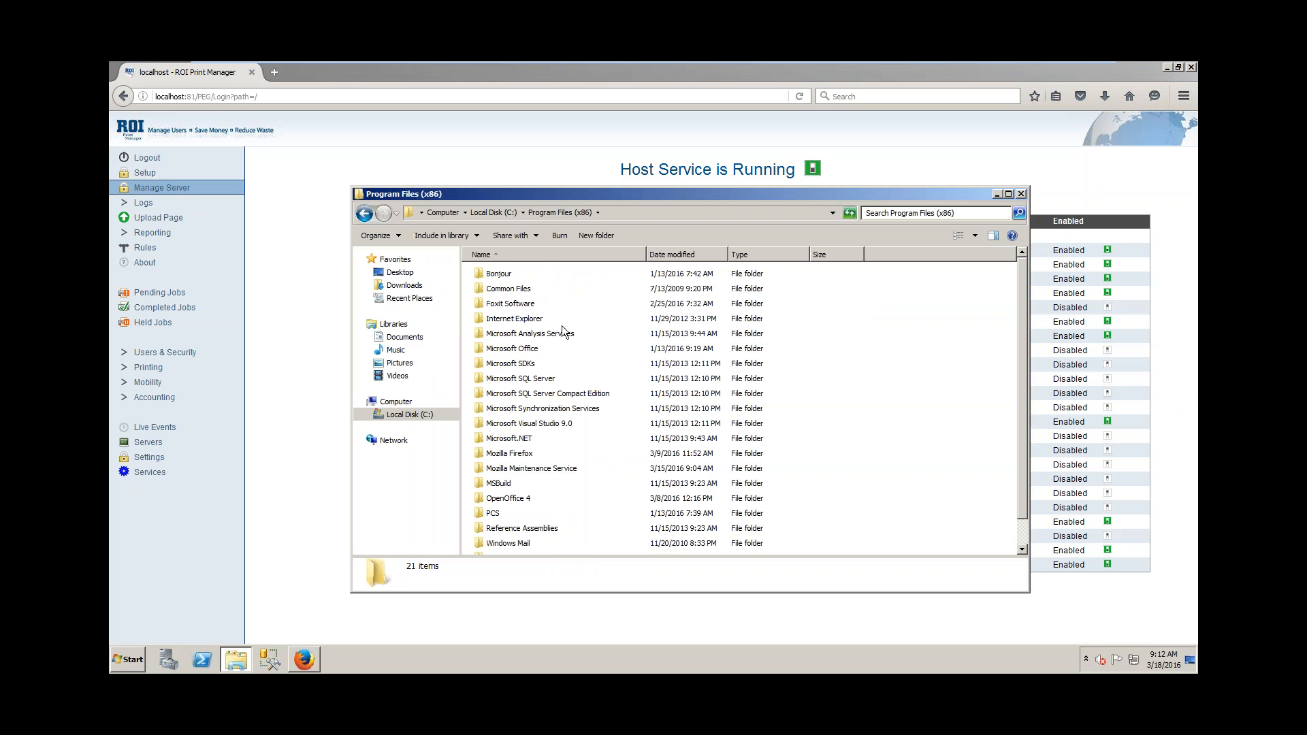
double_click(496, 514)
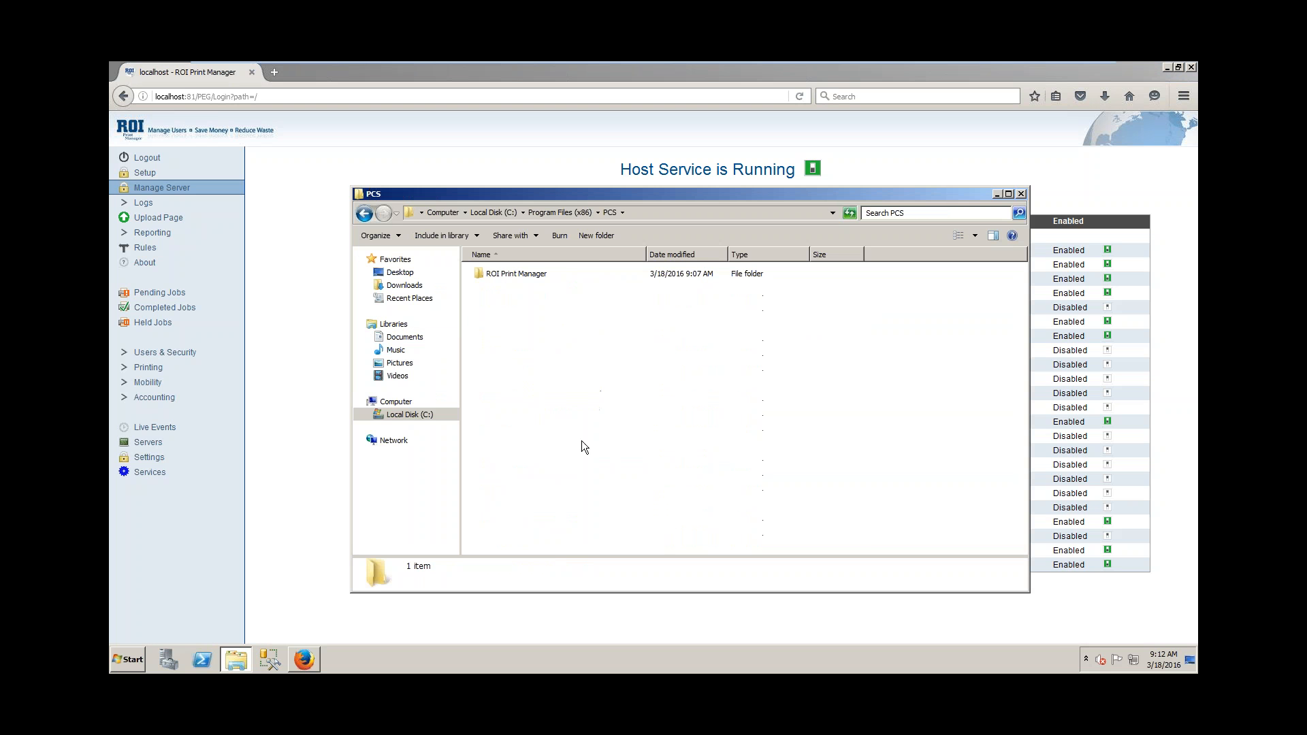
double_click(536, 275)
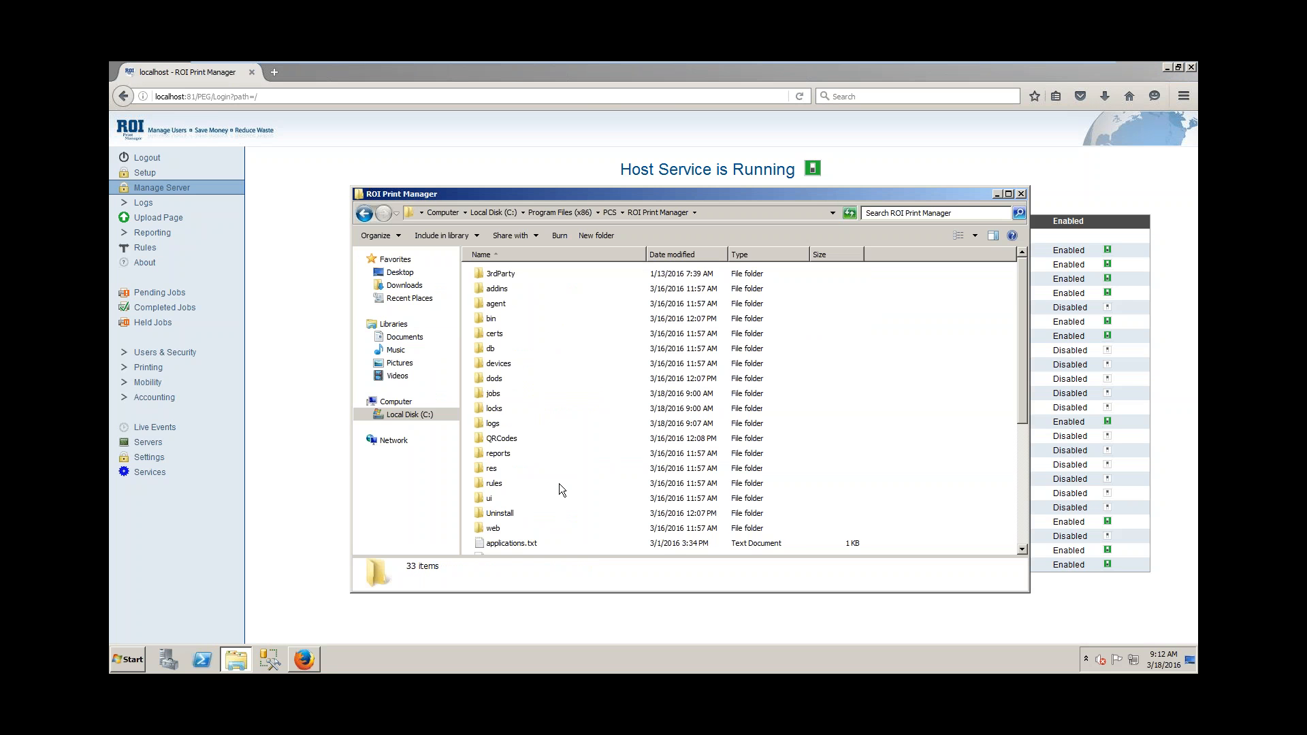
scroll(558, 483, down, 5)
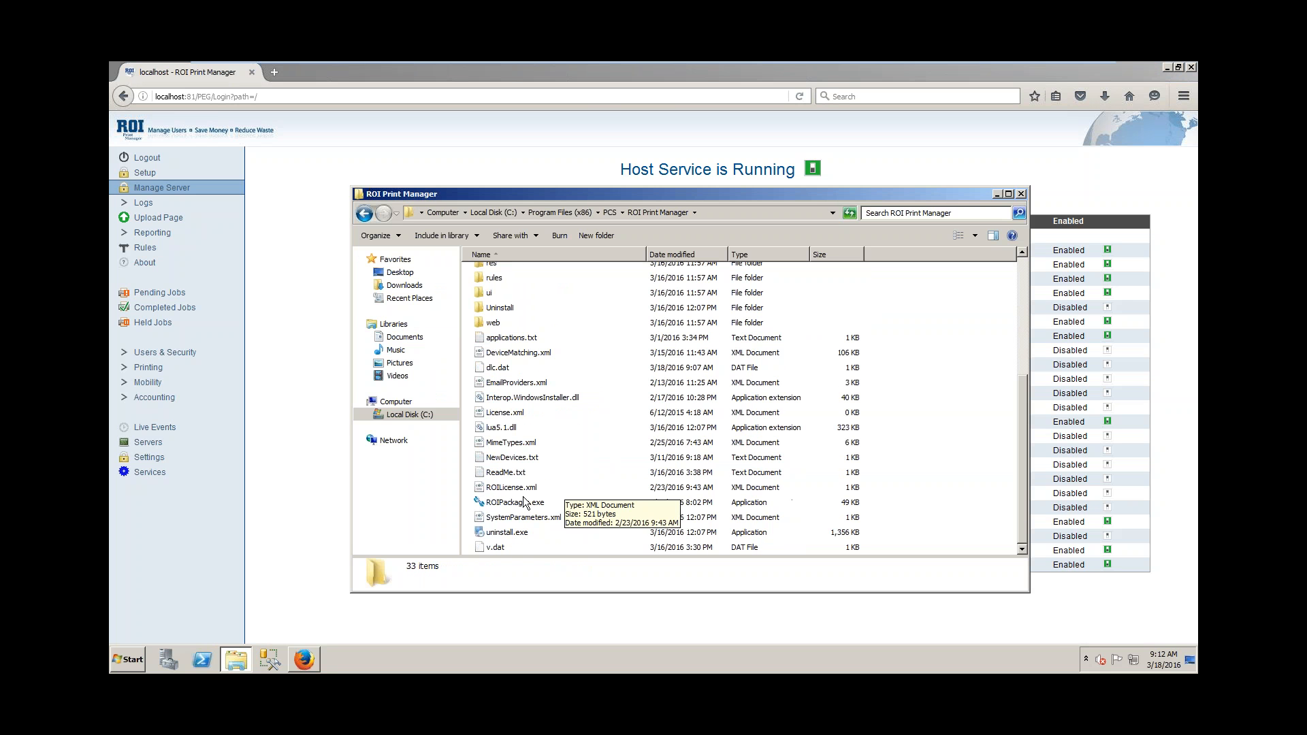
click(513, 504)
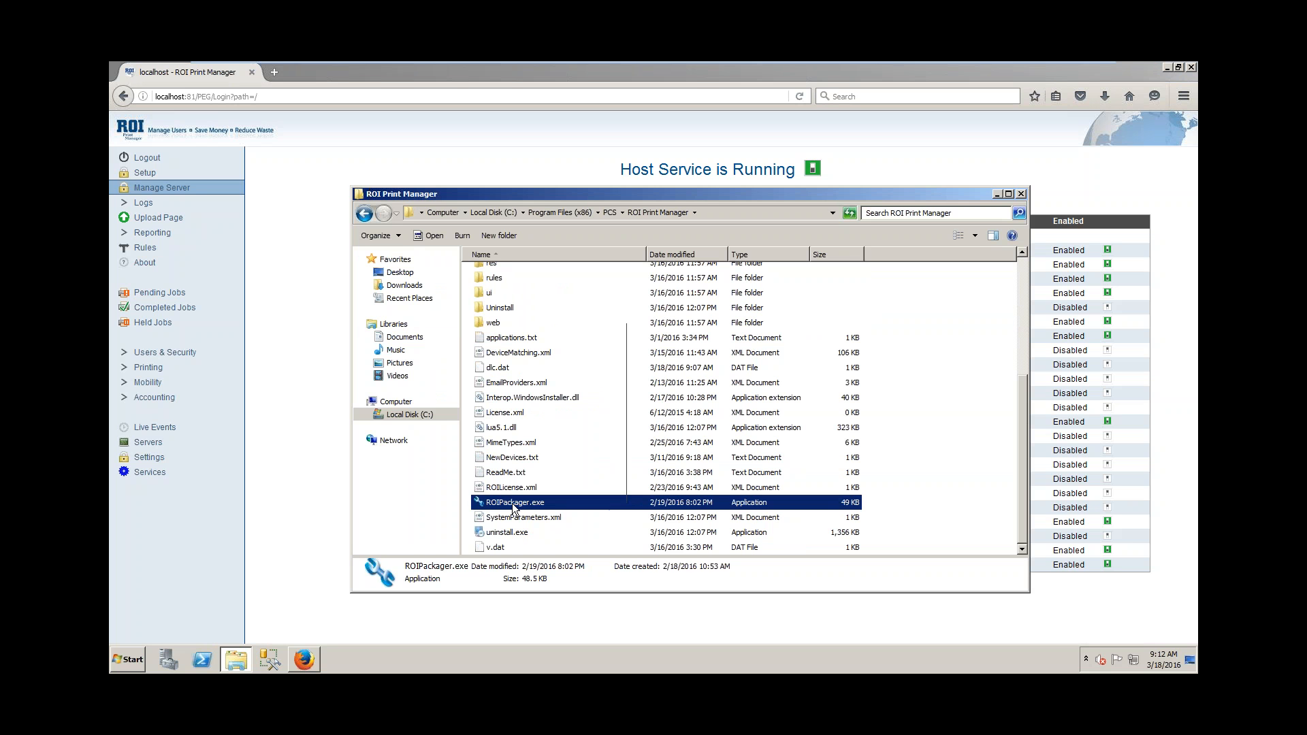
right_click(513, 505)
click(570, 343)
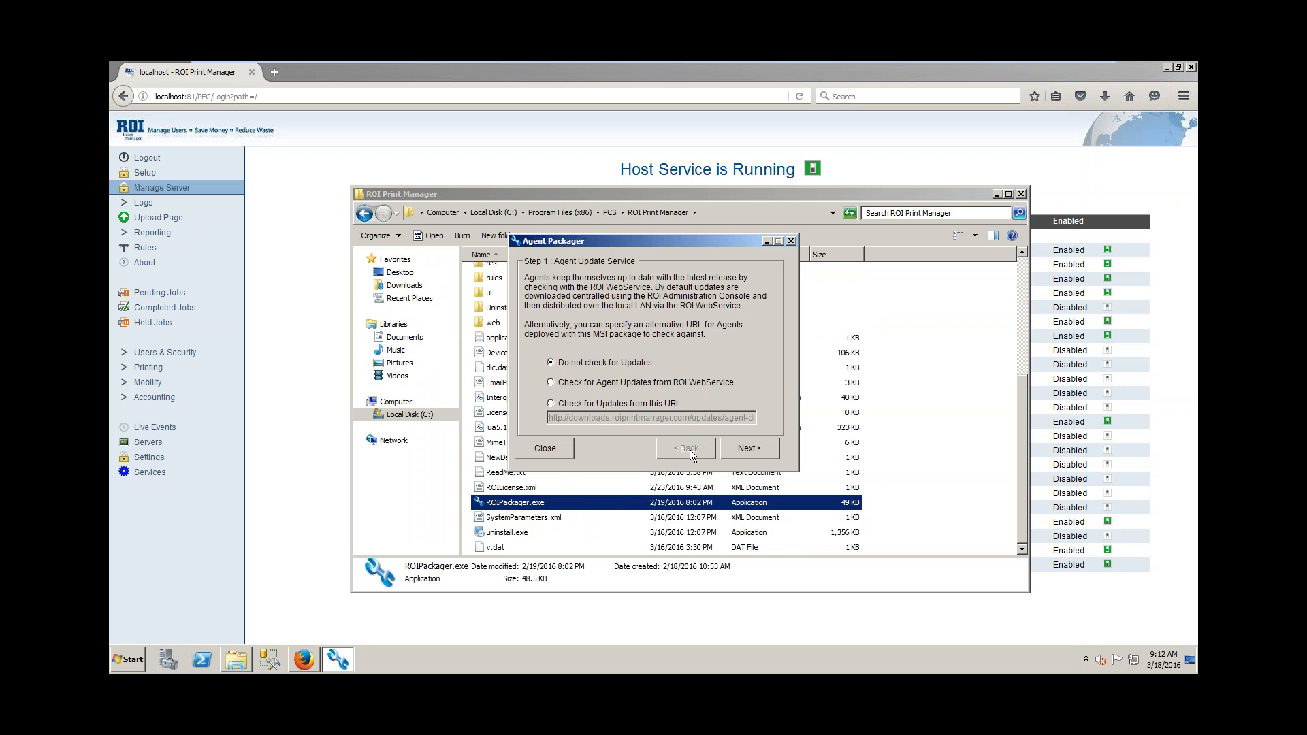
Leave agent updates unchecked, keep the WORKGROUP domain, and set the ROI Server name to 192.168.1.103.
click(749, 448)
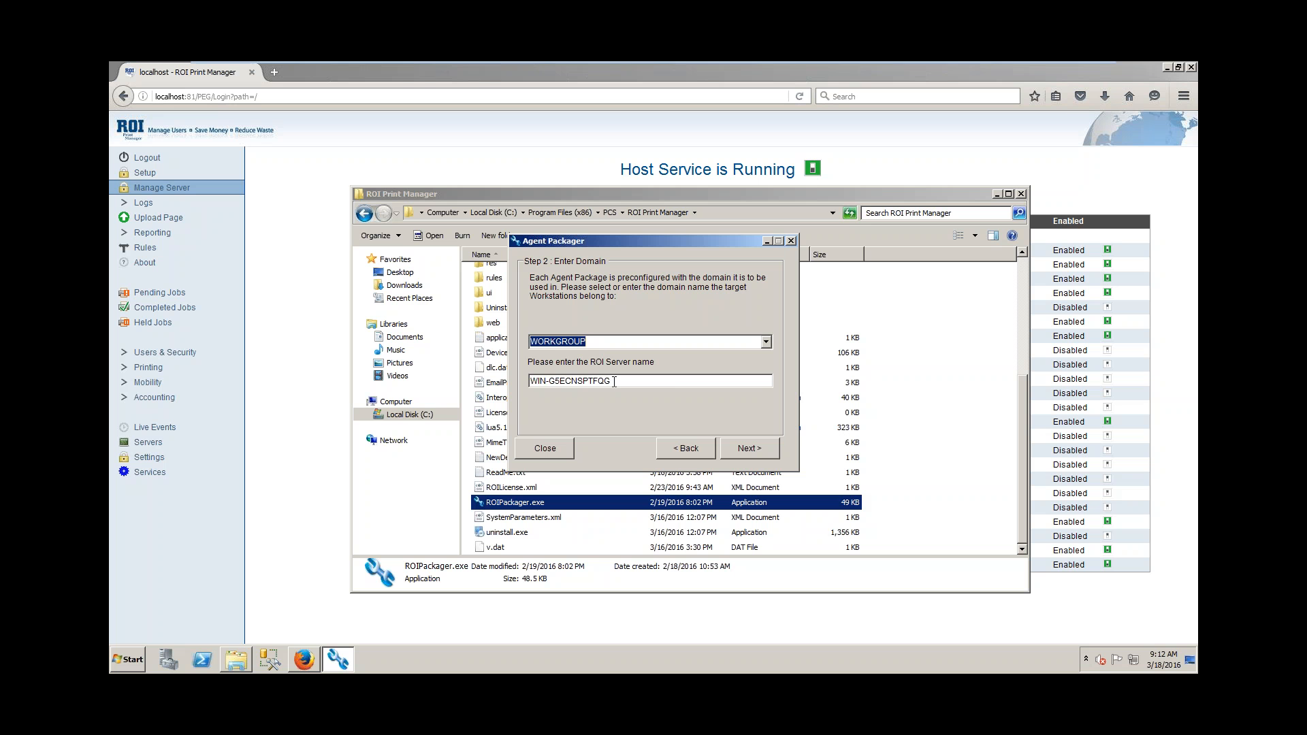
drag(614, 381, 517, 382)
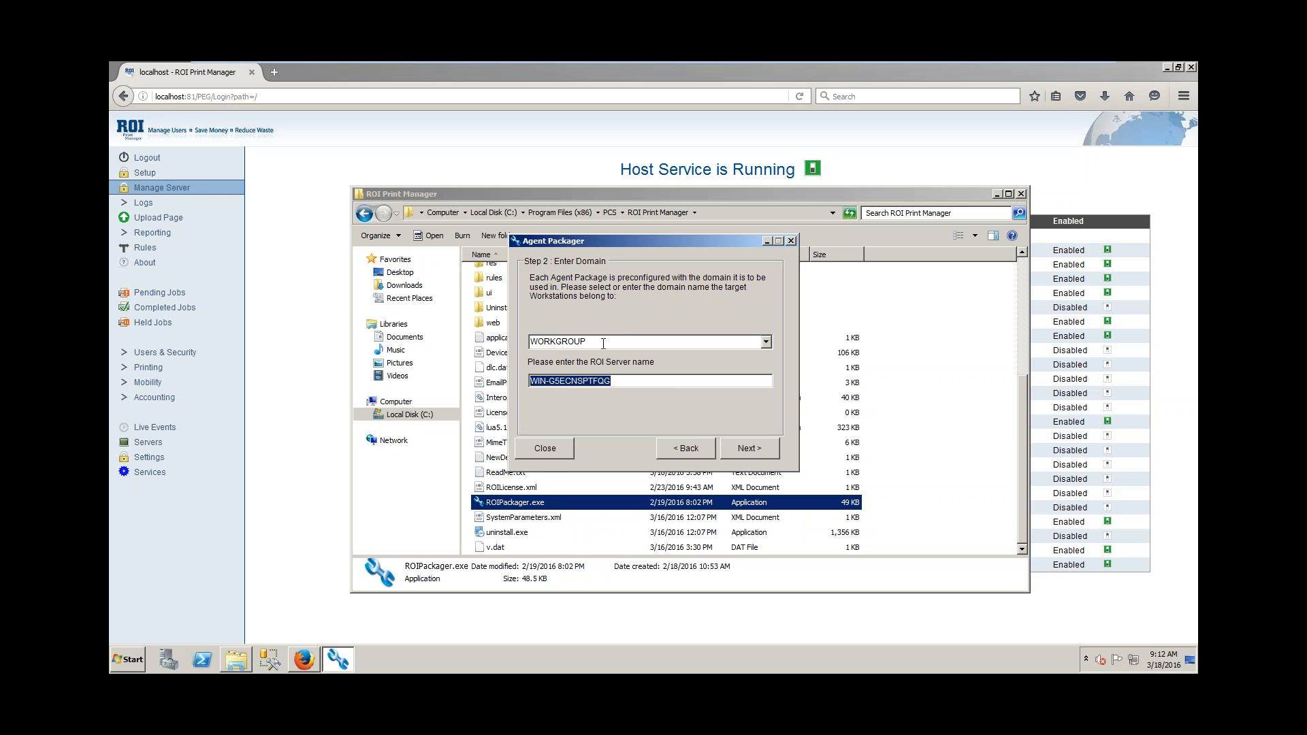
text(192.168.1.103)
click(746, 446)
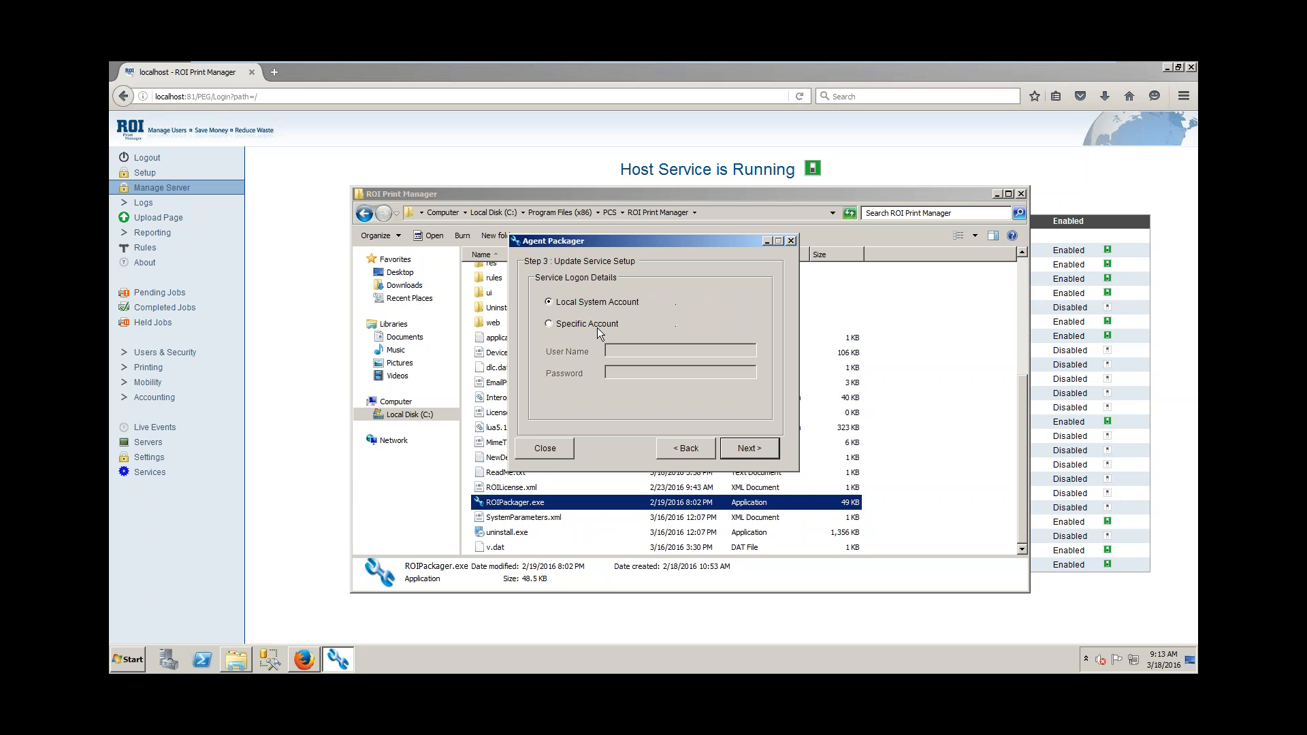
Keep the Local System Account and create the agent MSI package as Test_ROIAgent.msi on the Administrator desktop.
click(766, 451)
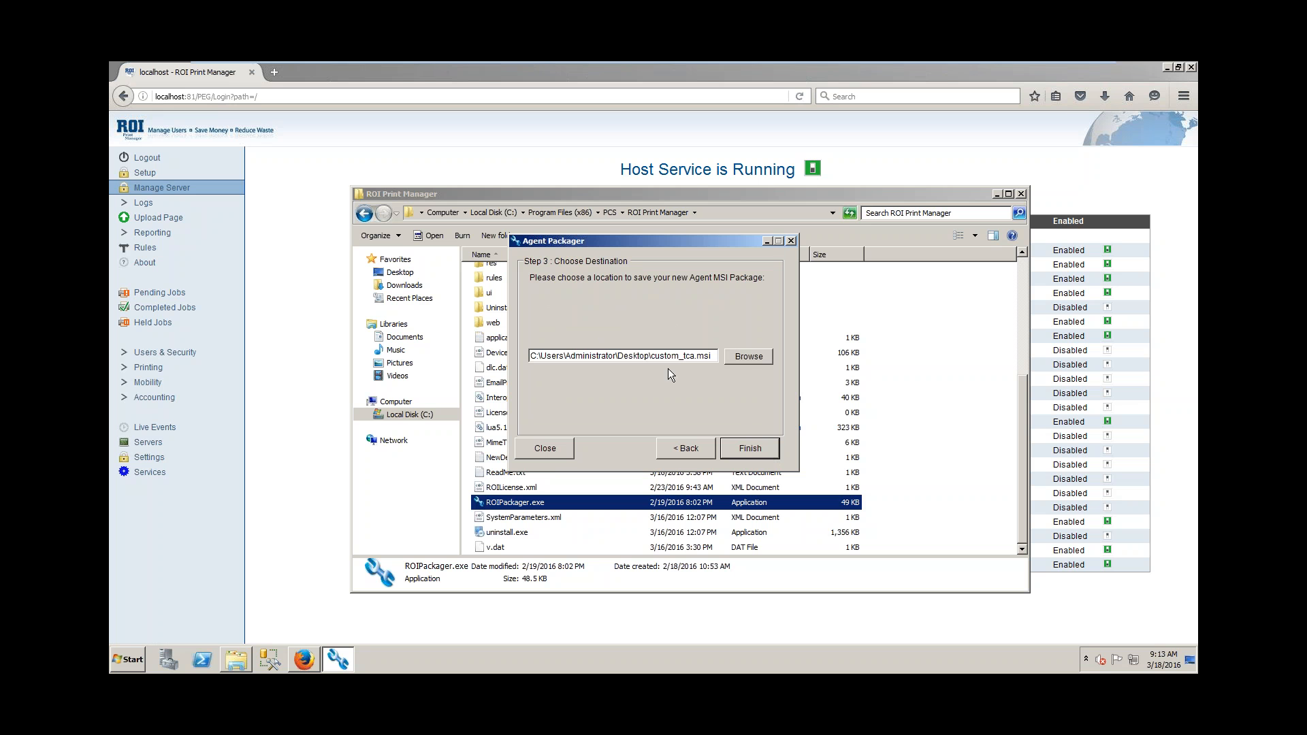
click(694, 358)
text(Test)
key(BackSpace)
key(BackSpace)
key(BackSpace)
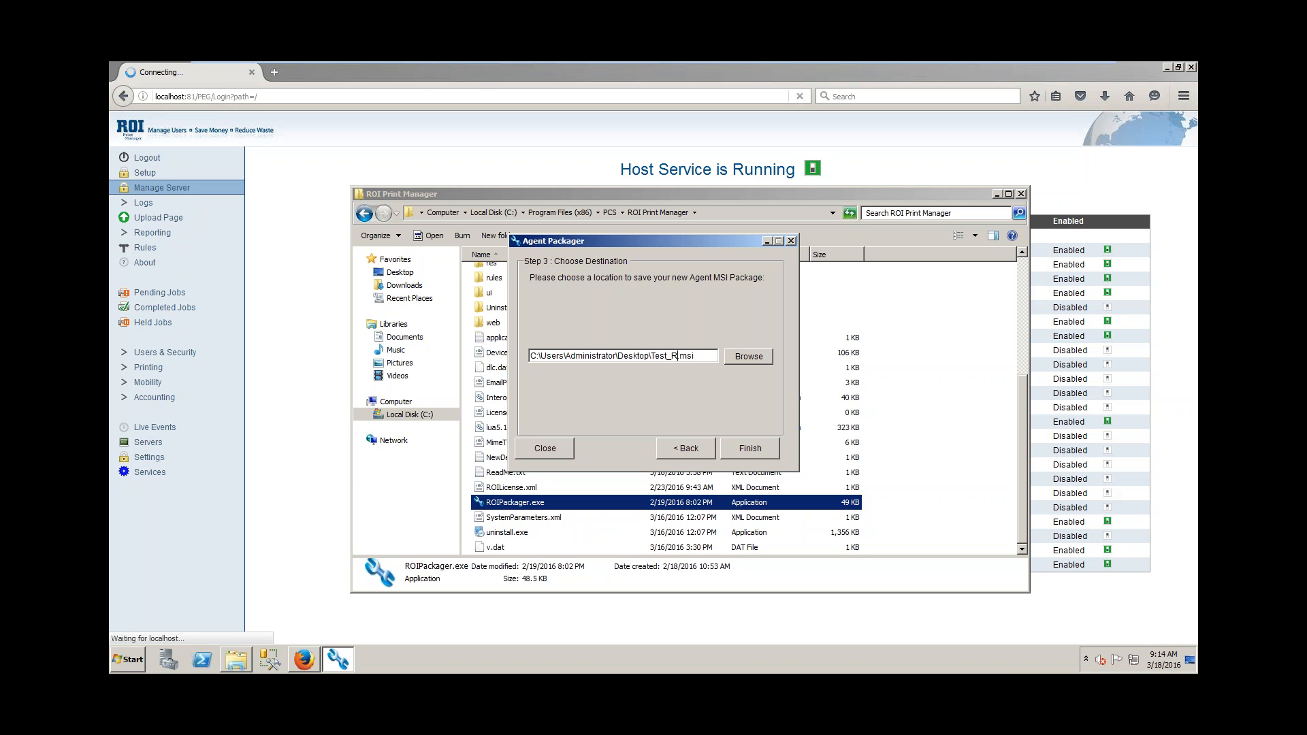
text(ROIAgent)
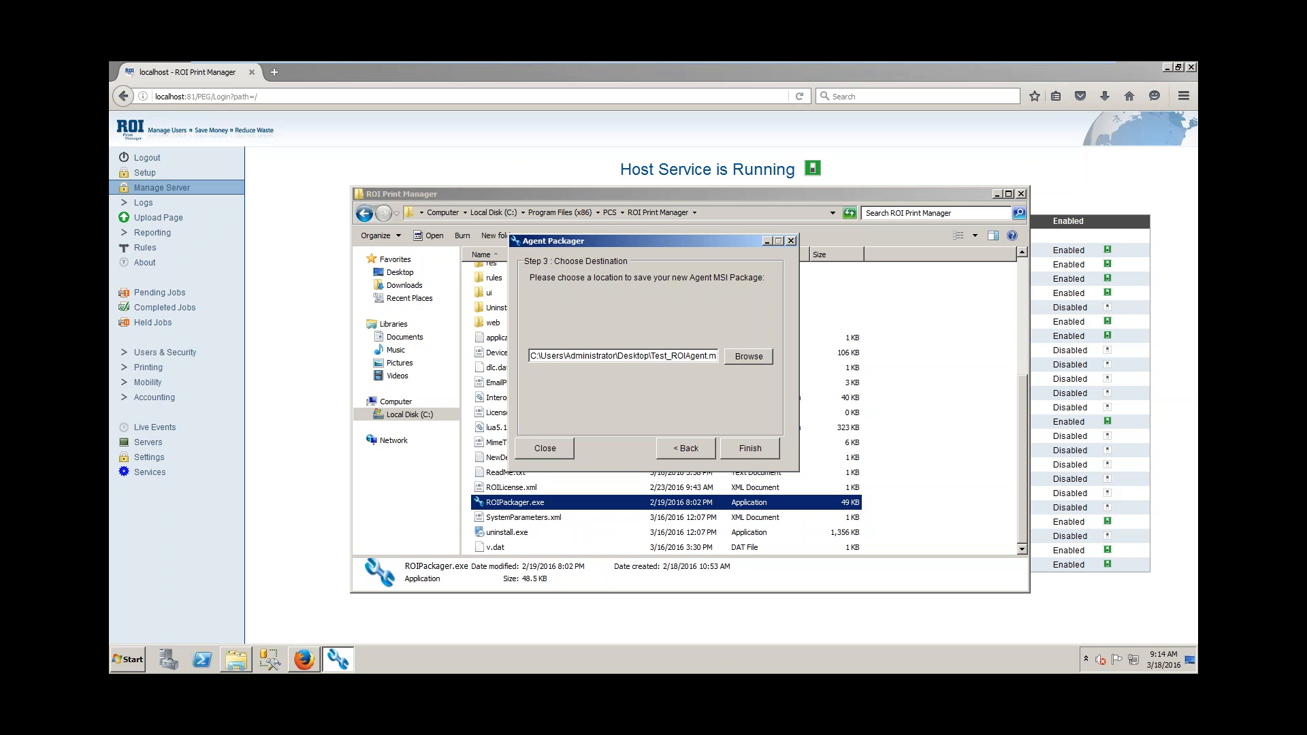
click(764, 452)
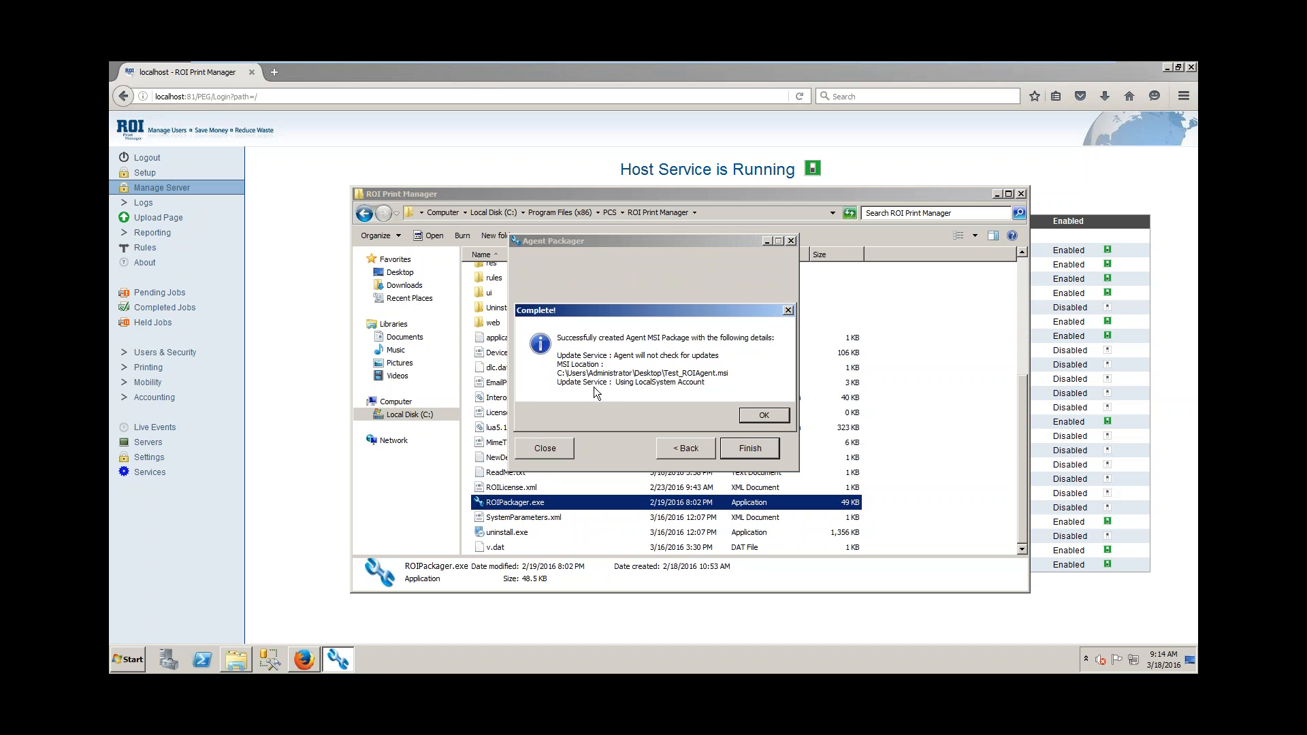
click(772, 414)
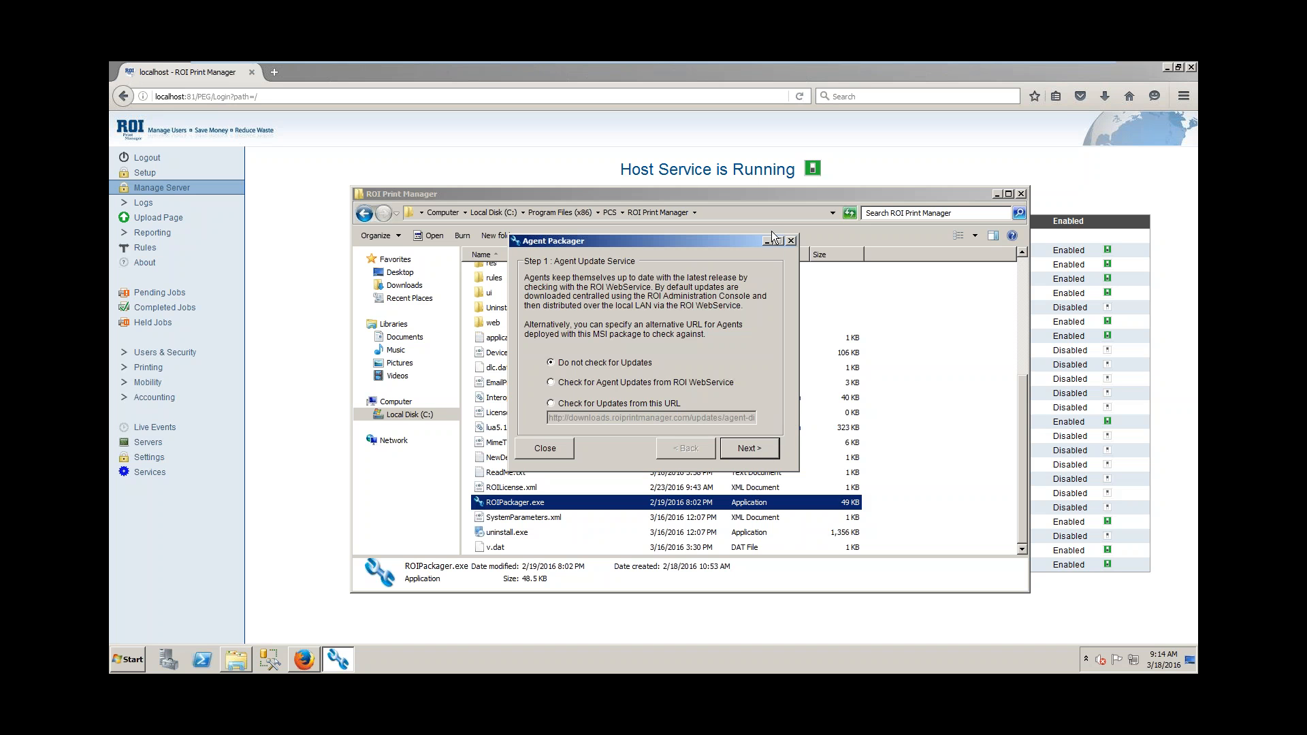
Close the Agent Packager and the ROI Print Manager folder window, and minimize the browser.
click(791, 241)
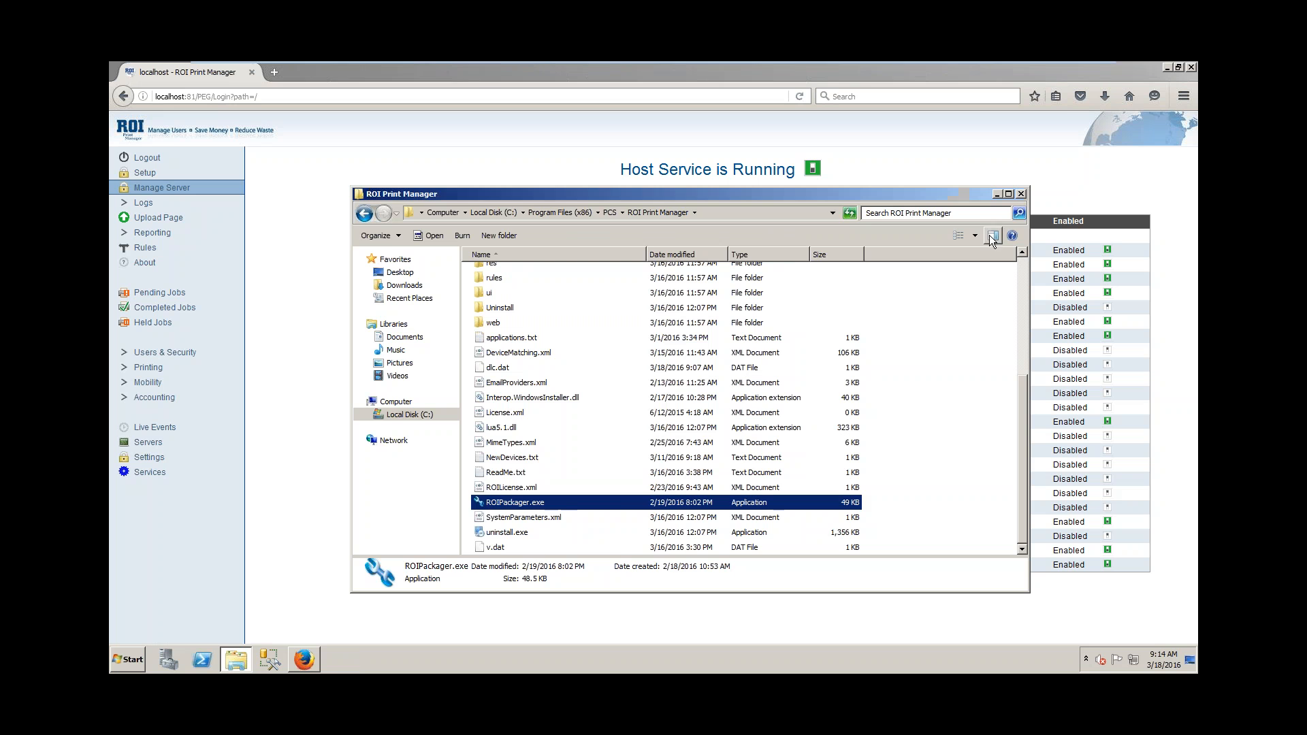
click(1020, 194)
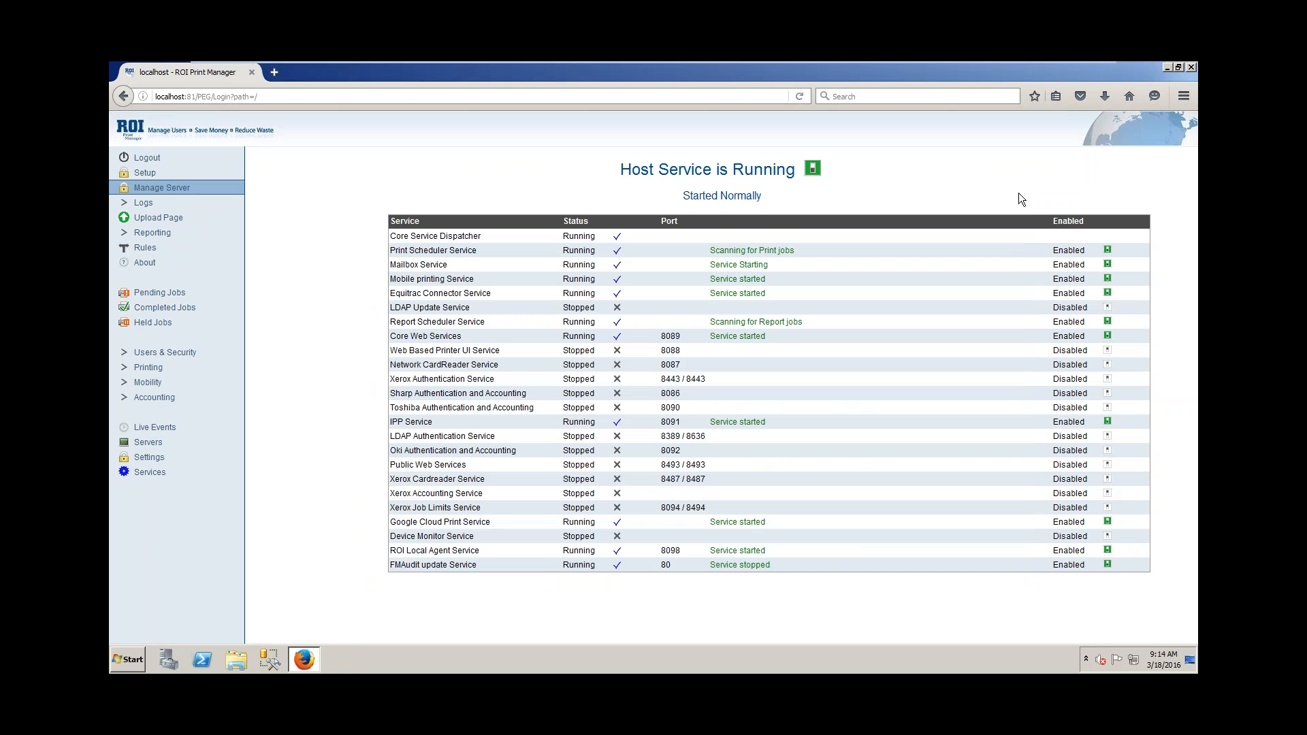
click(1168, 68)
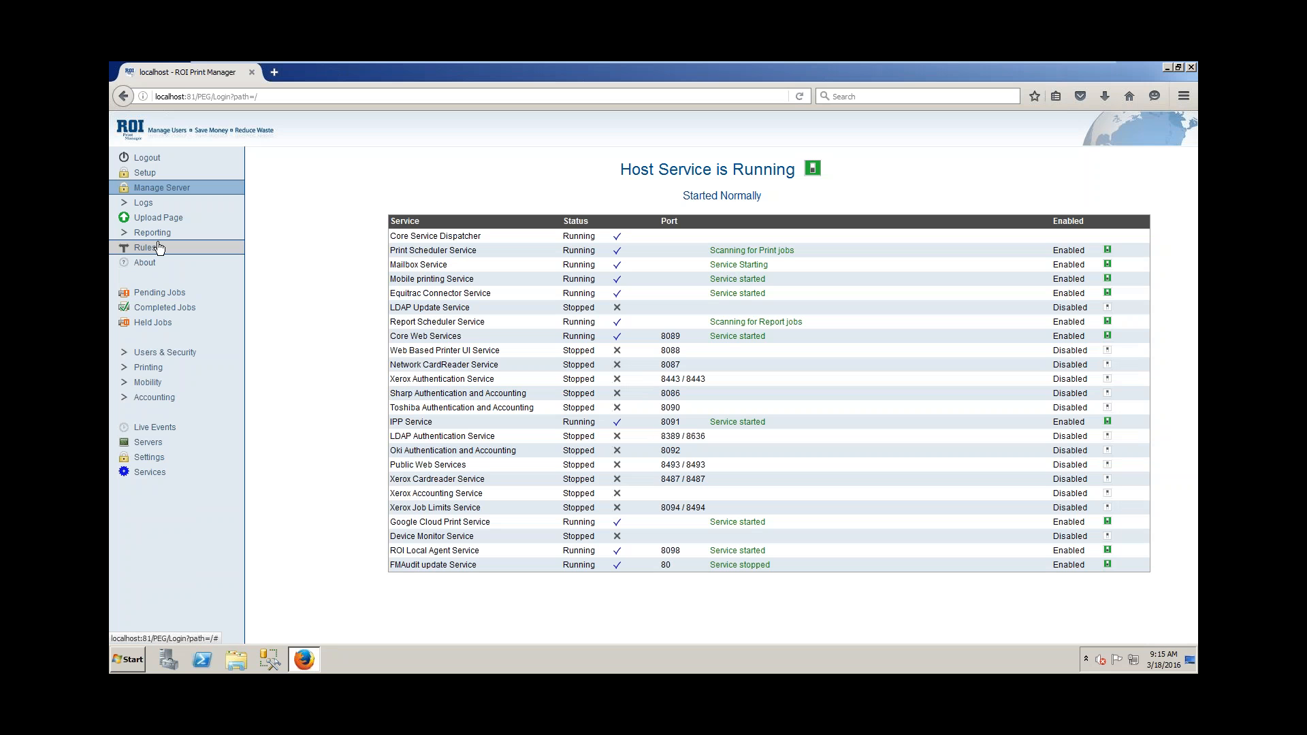
Return to ROI Print Manager in the browser and view the workstations listed under local agents.
click(153, 232)
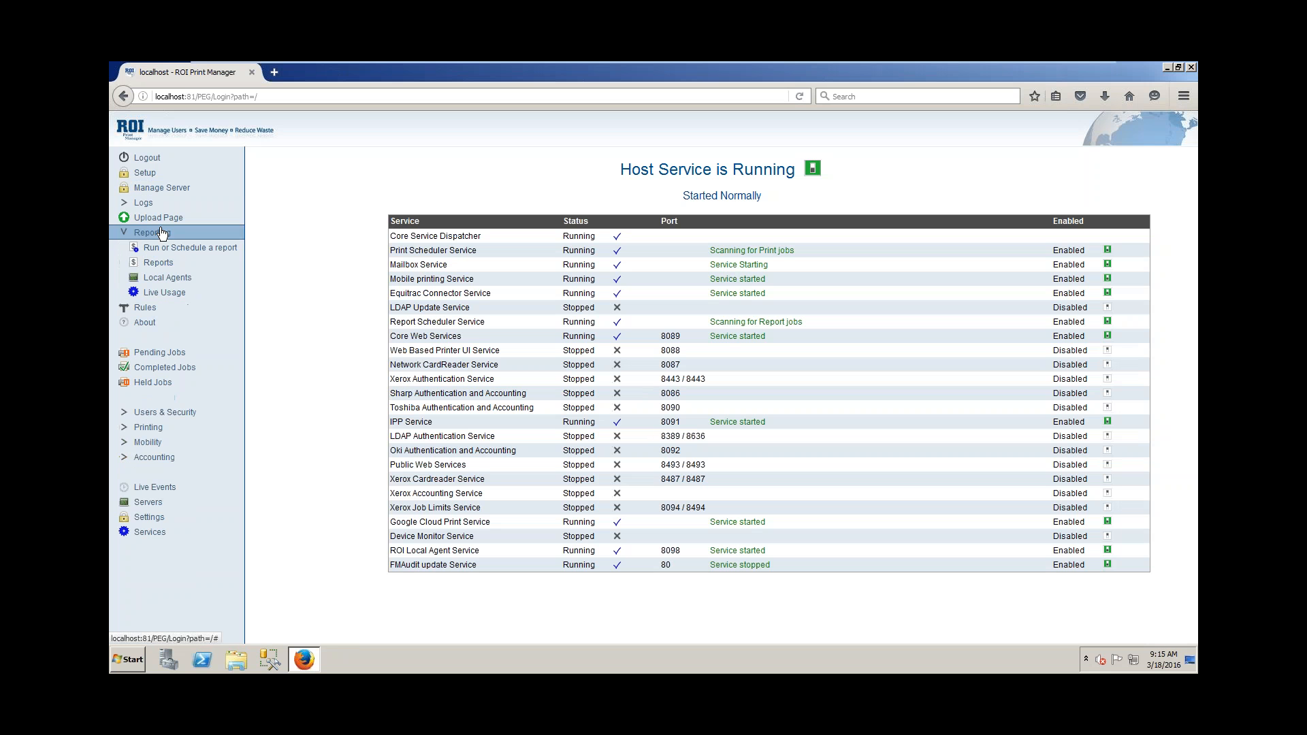
click(177, 280)
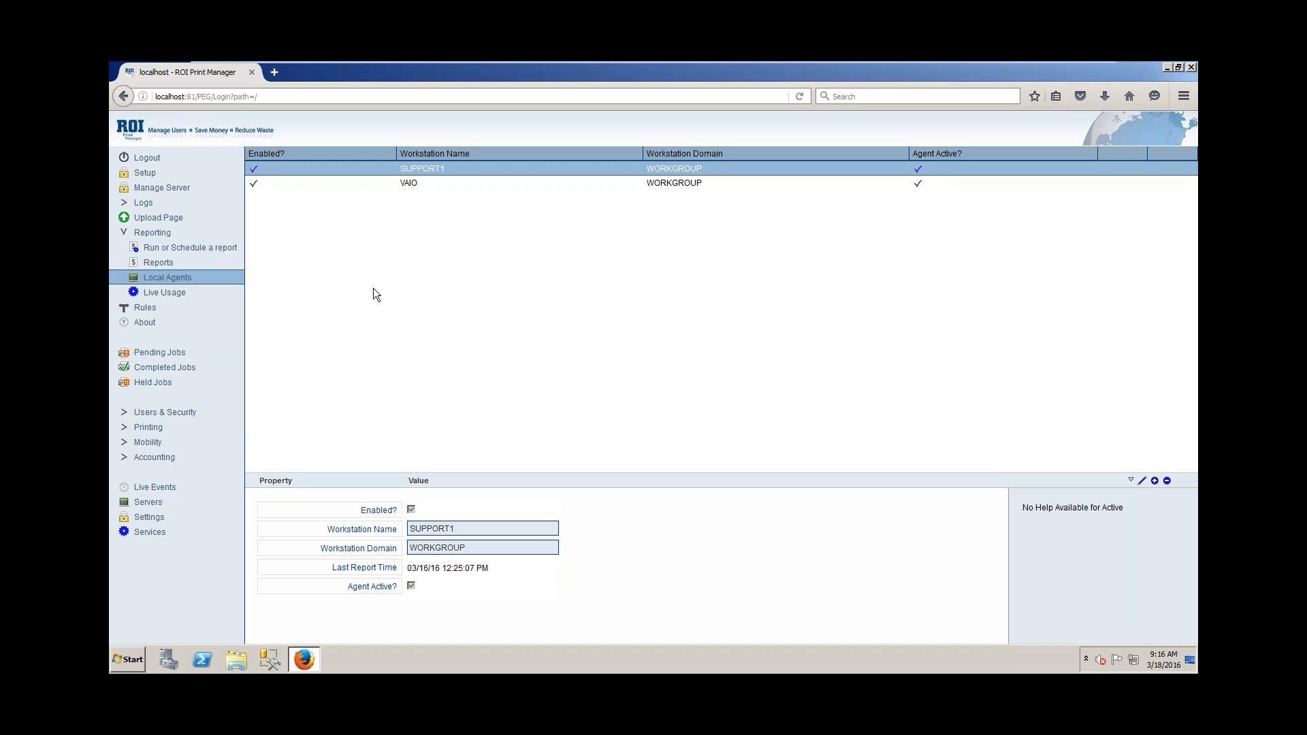
Examine the workstation printers in the Printers & MFDs list, including the EPSON WorkForce 320 and RICOH Aficio MP C300SR entries.
click(154, 427)
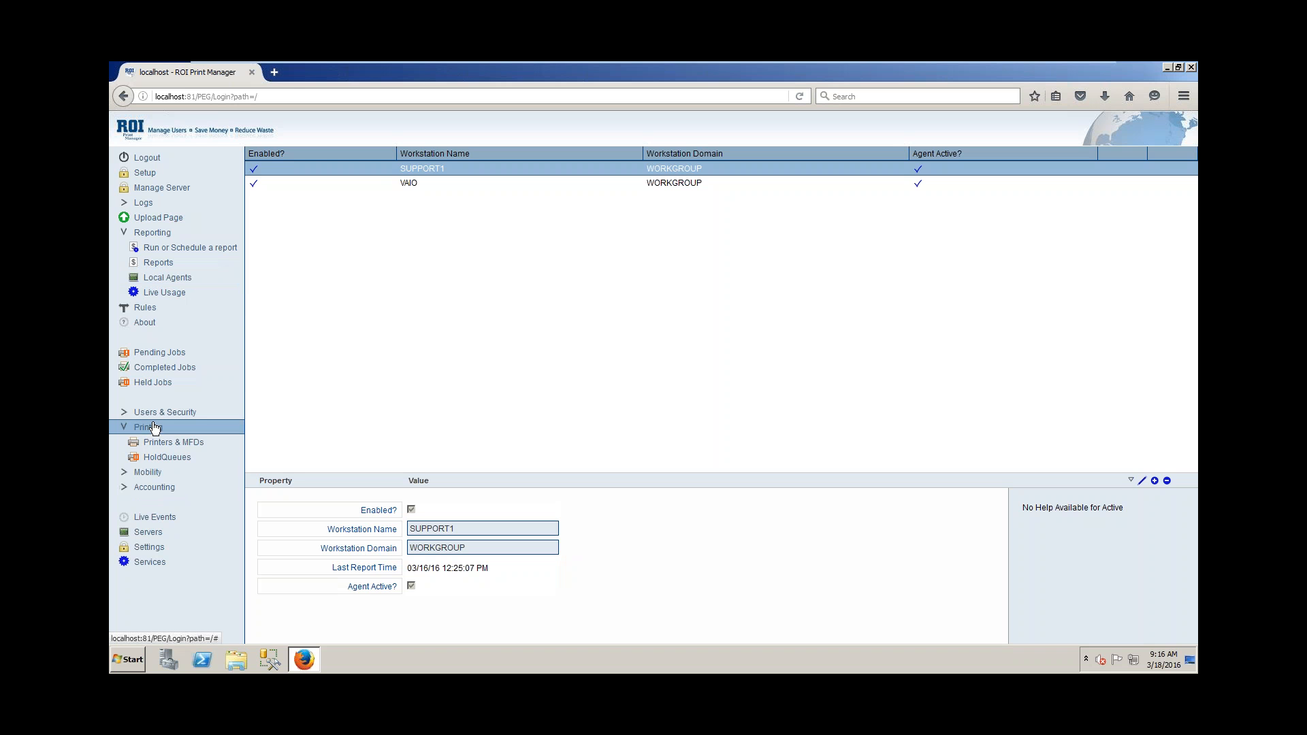
click(181, 444)
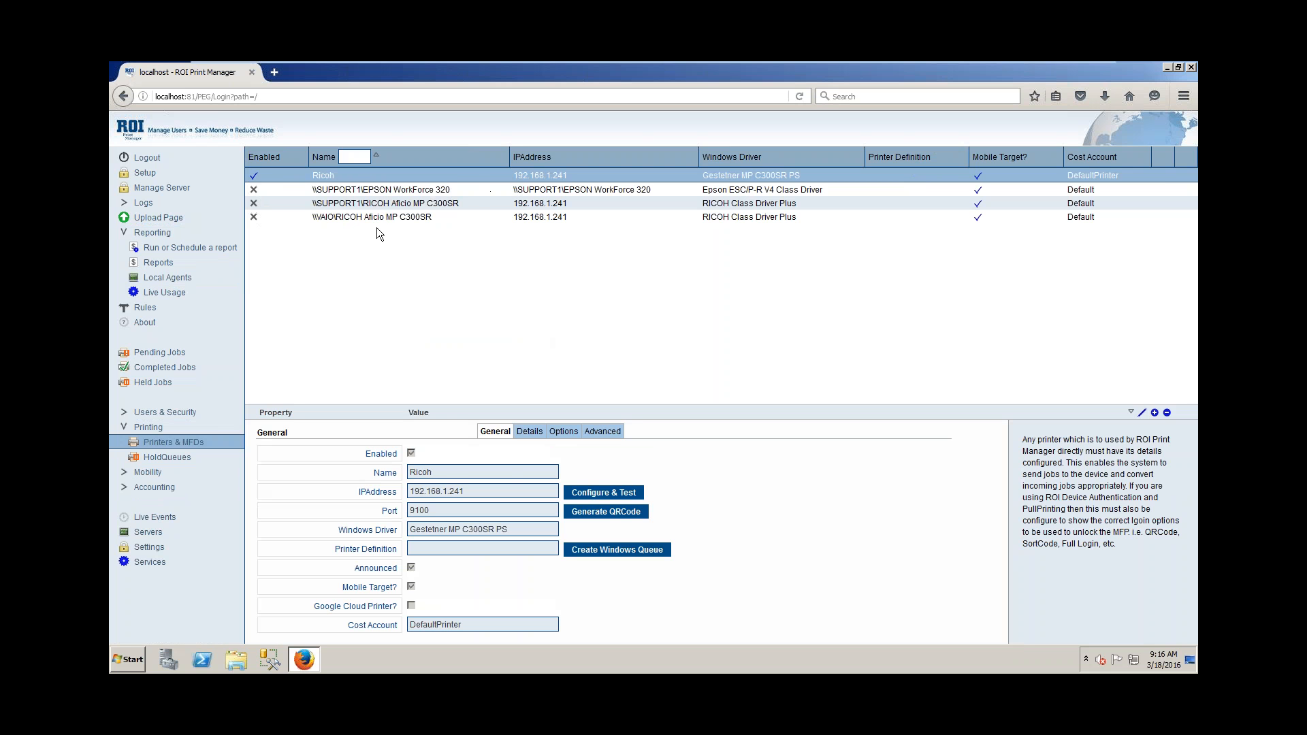
click(378, 189)
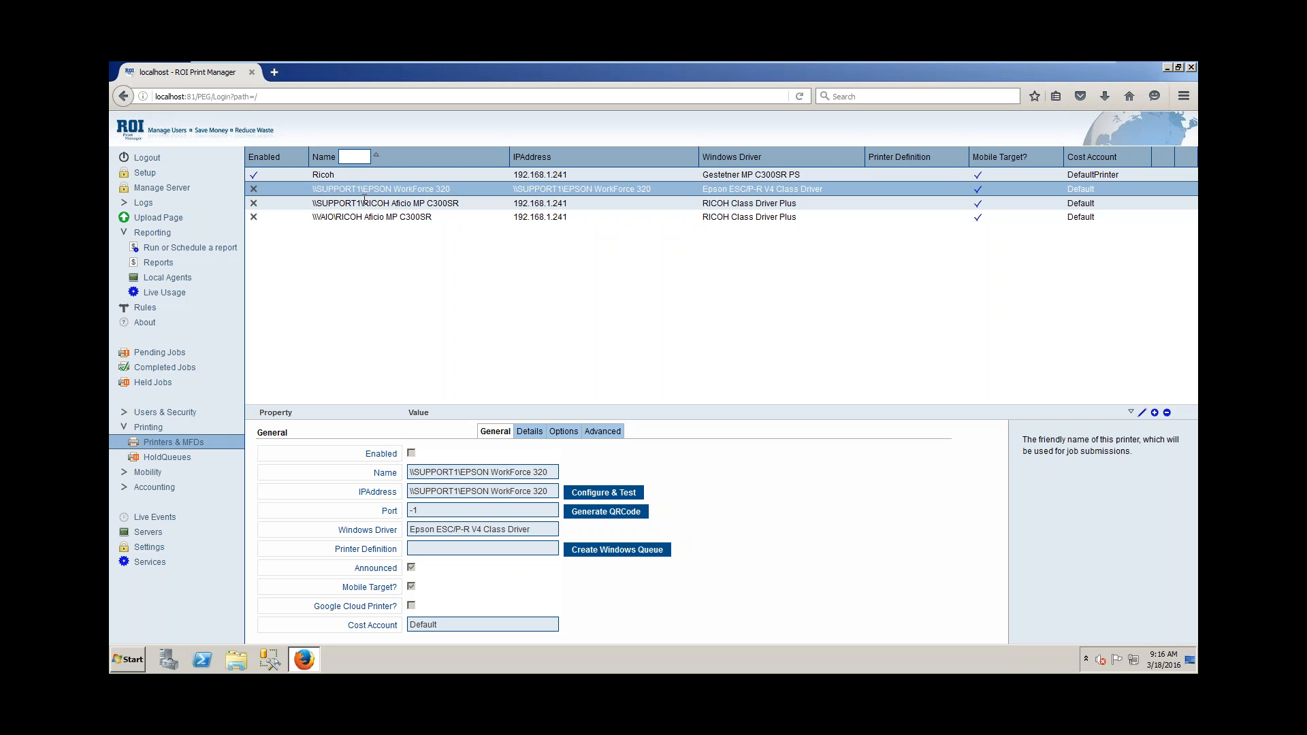
click(457, 203)
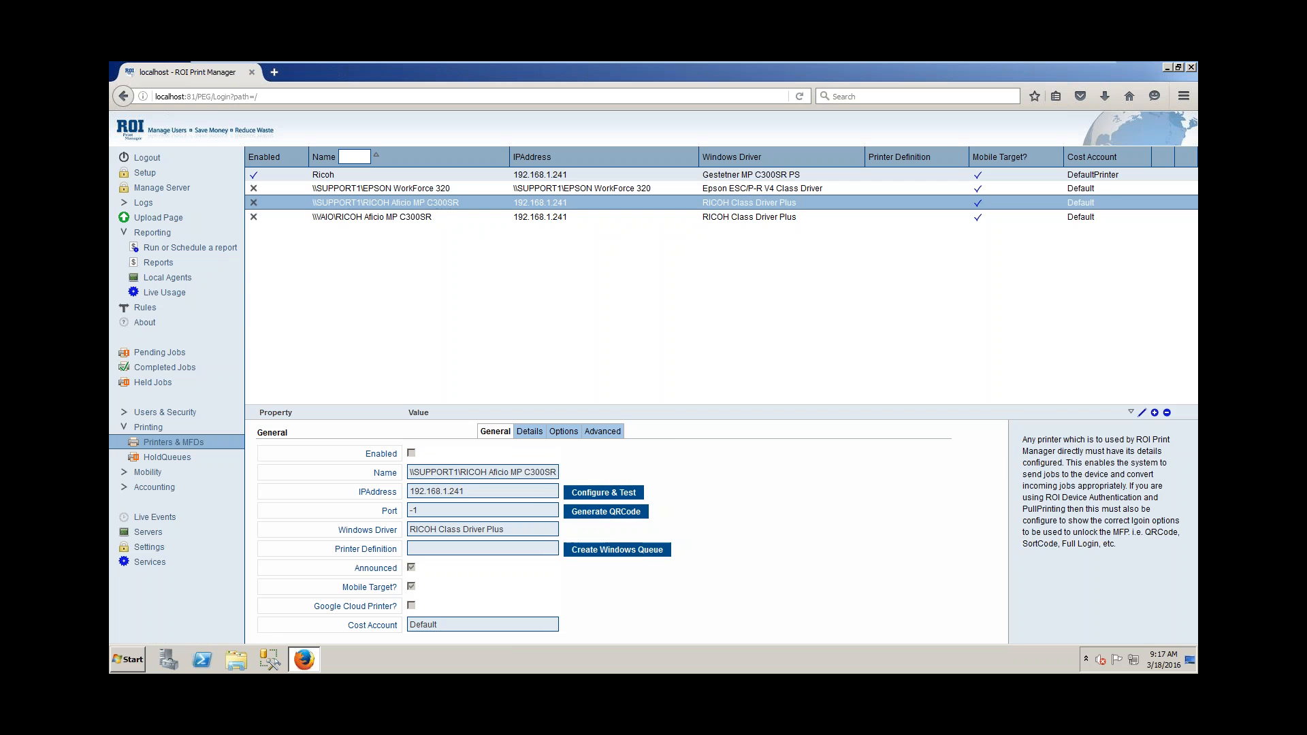
key(Down)
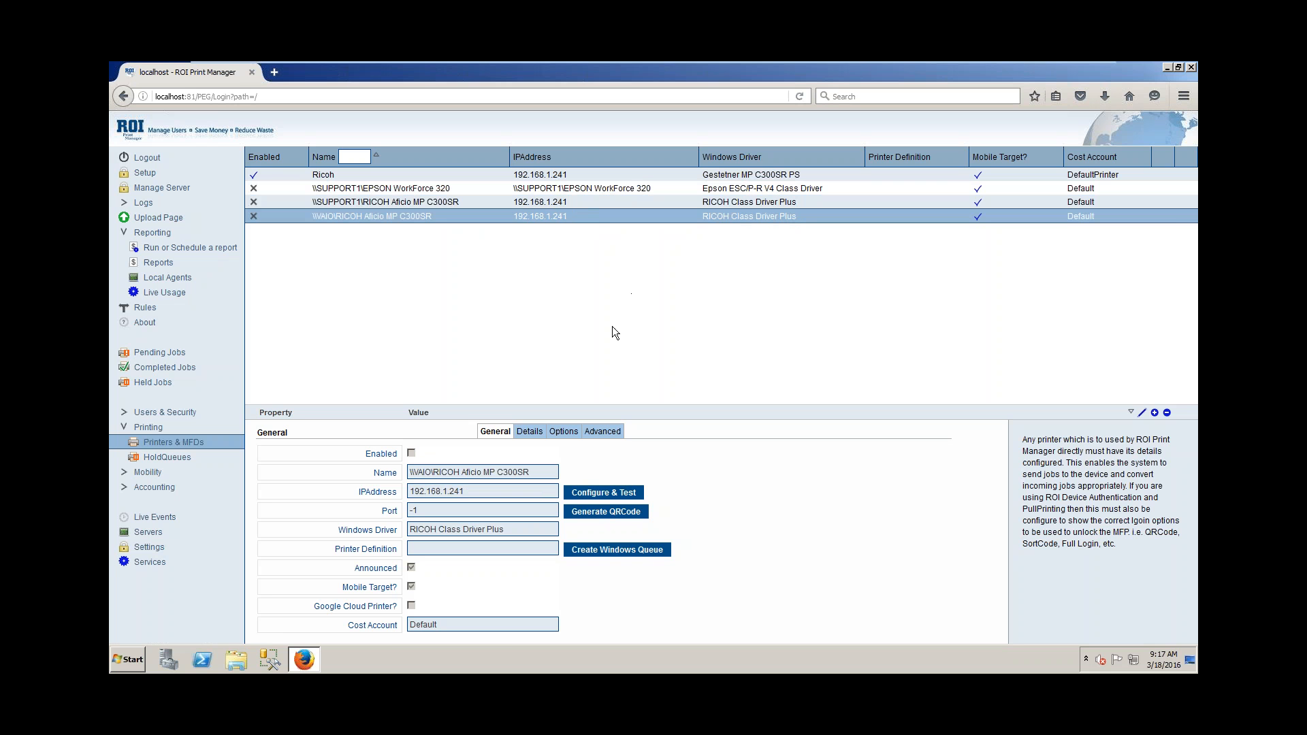
click(406, 193)
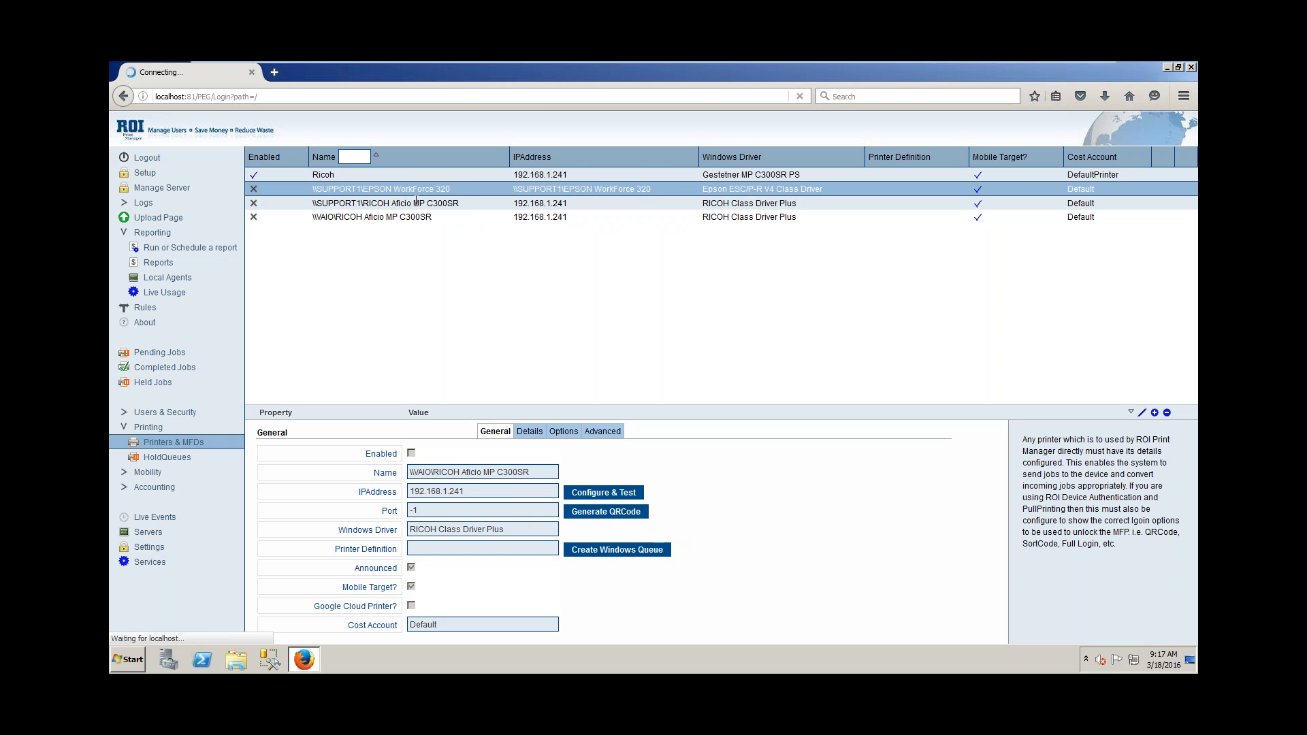
click(418, 202)
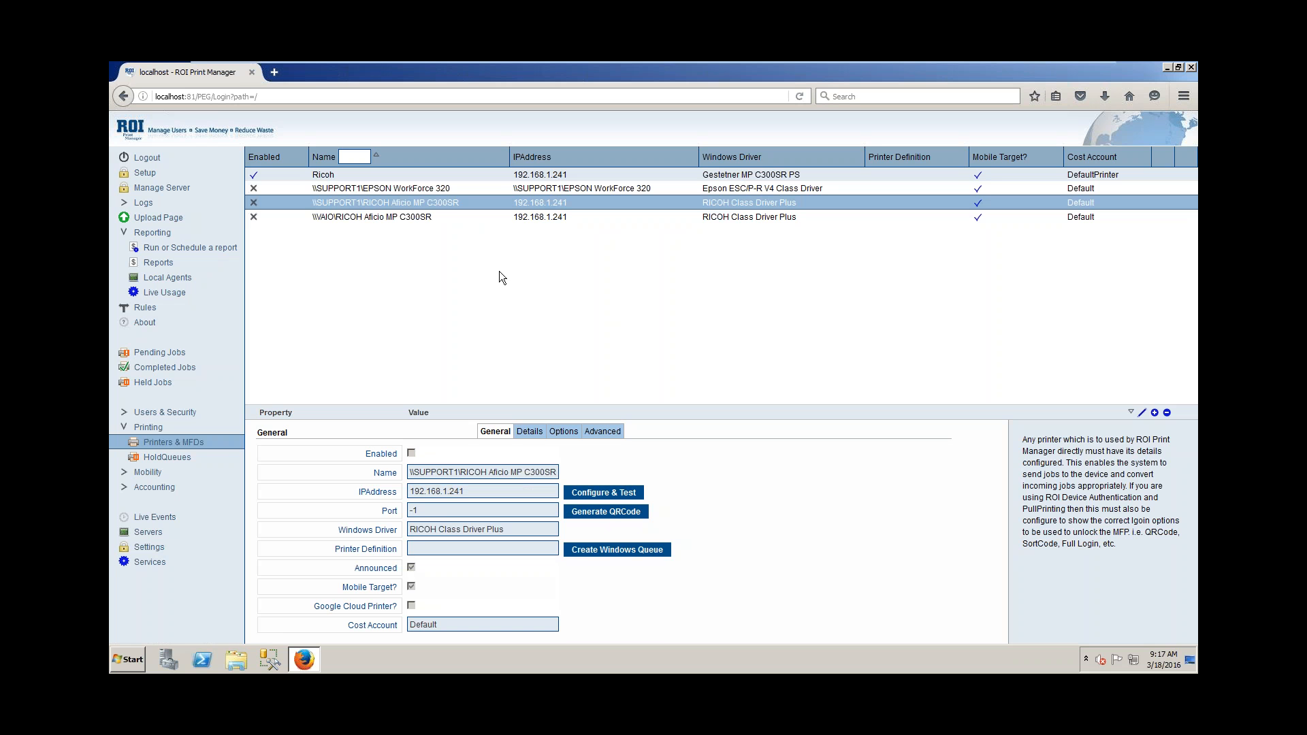
Review the live usage of recent print jobs and open the list of reports available to run or schedule.
click(163, 292)
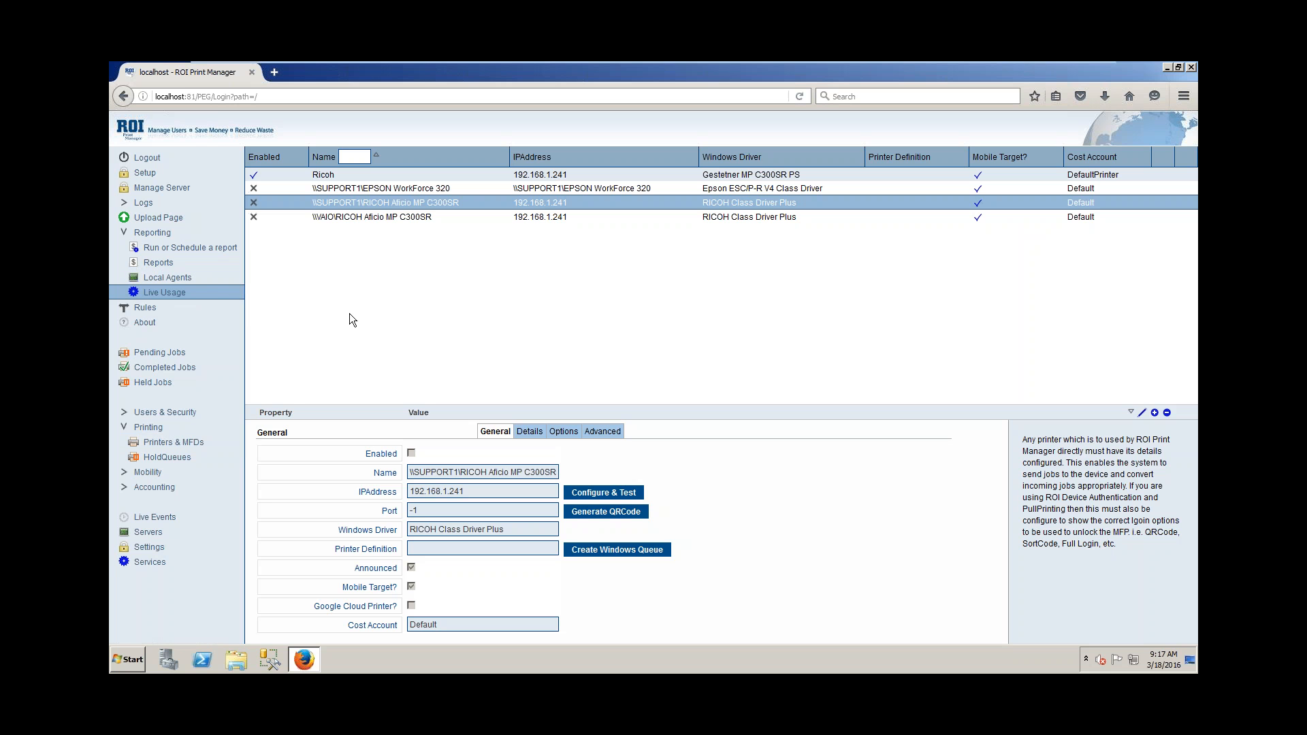
click(170, 290)
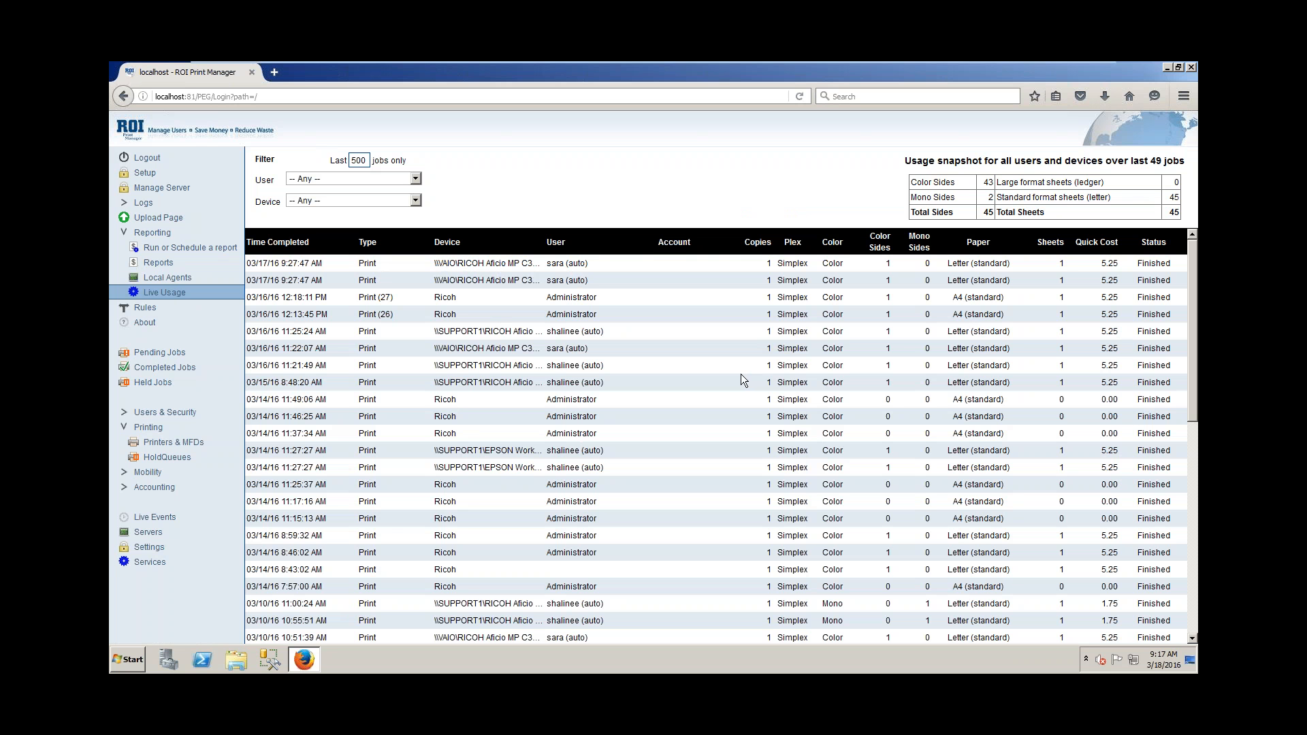
click(180, 249)
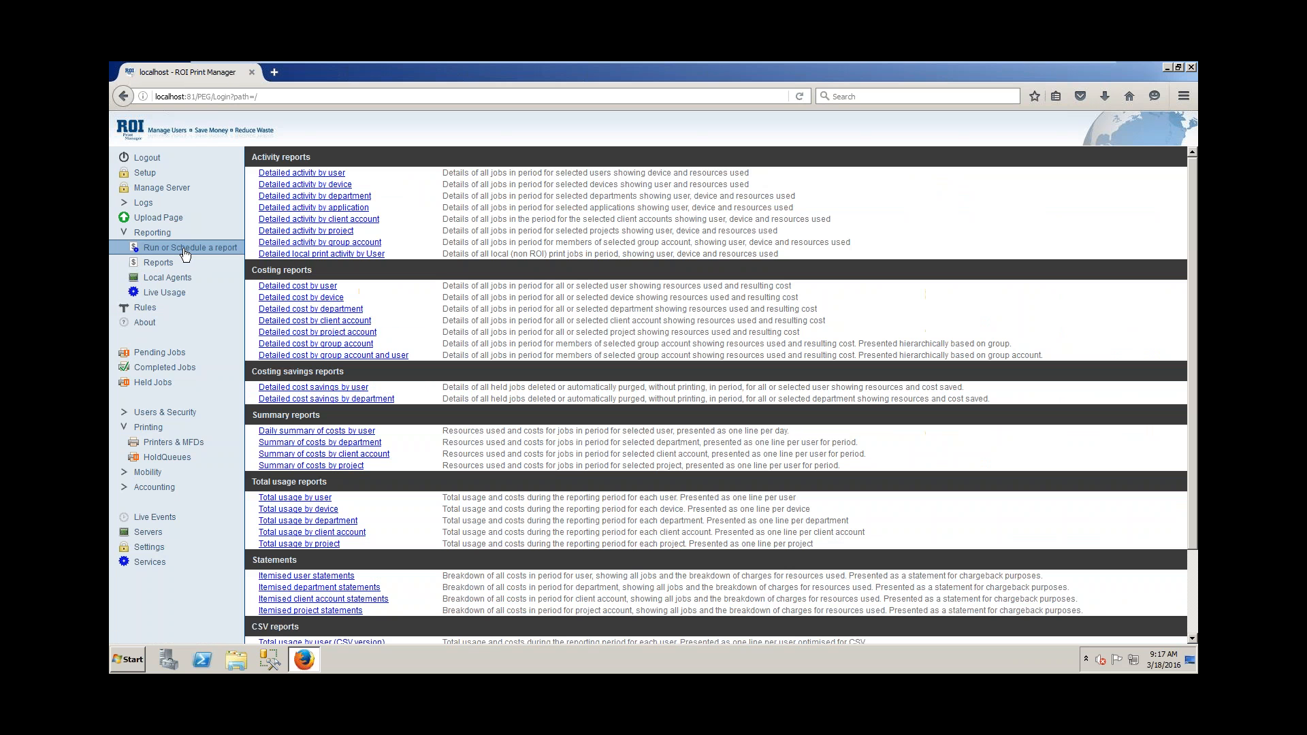